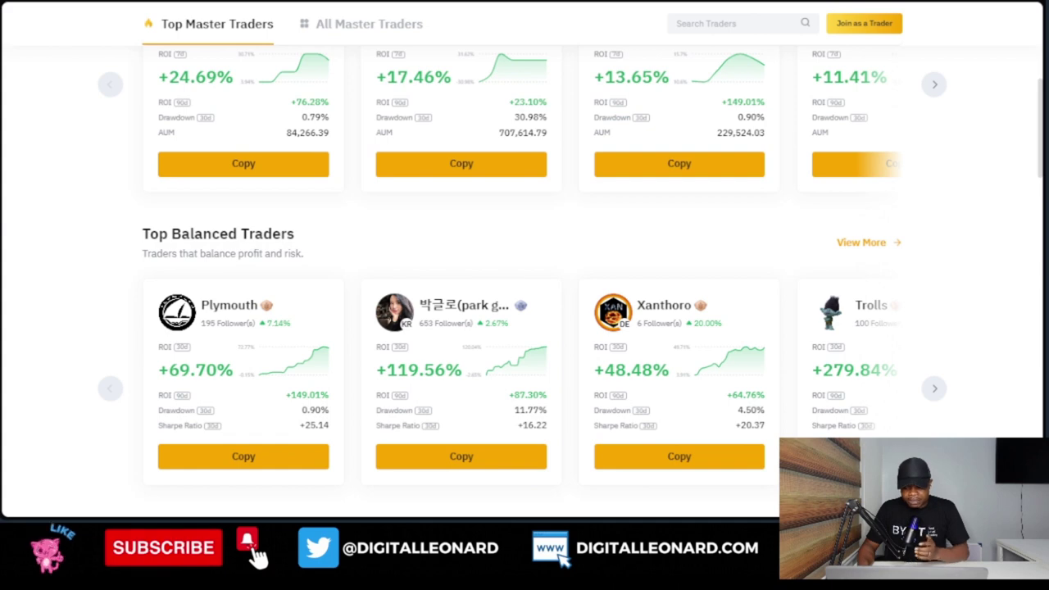
Scroll through the Copy Trading home page sections to reach the Top New Talents row.
scroll(150, 176, up, 5)
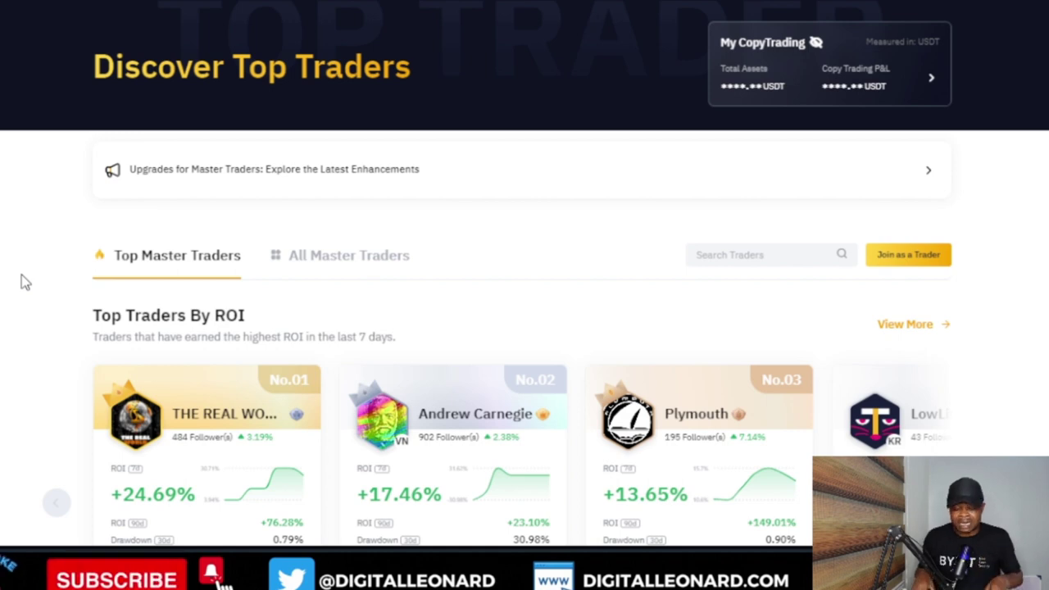
scroll(66, 271, down, 4)
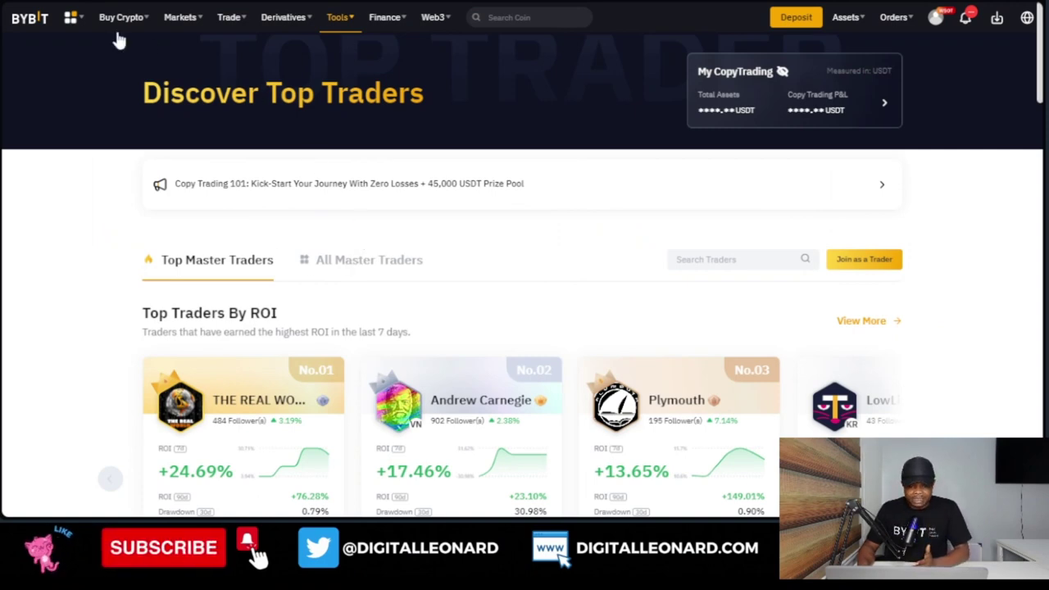
mouse_move(337, 17)
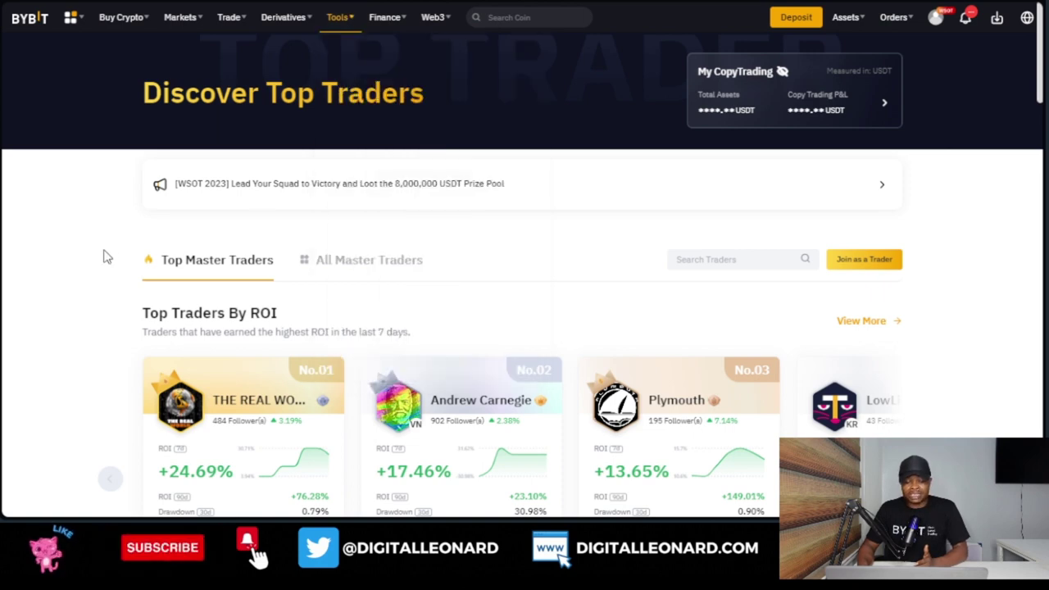
scroll(90, 340, down, 2)
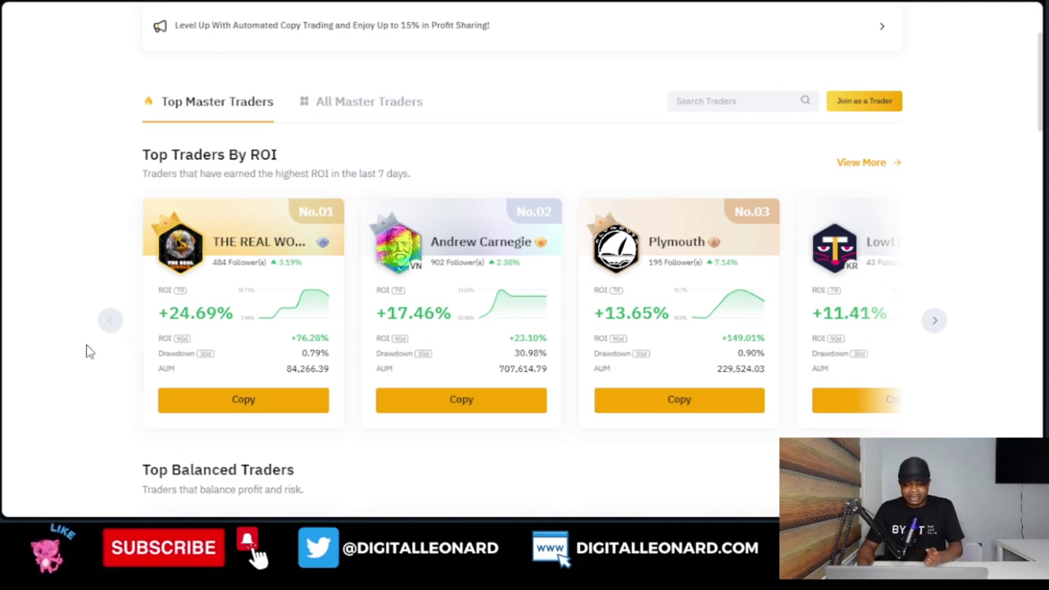
scroll(90, 352, down, 1)
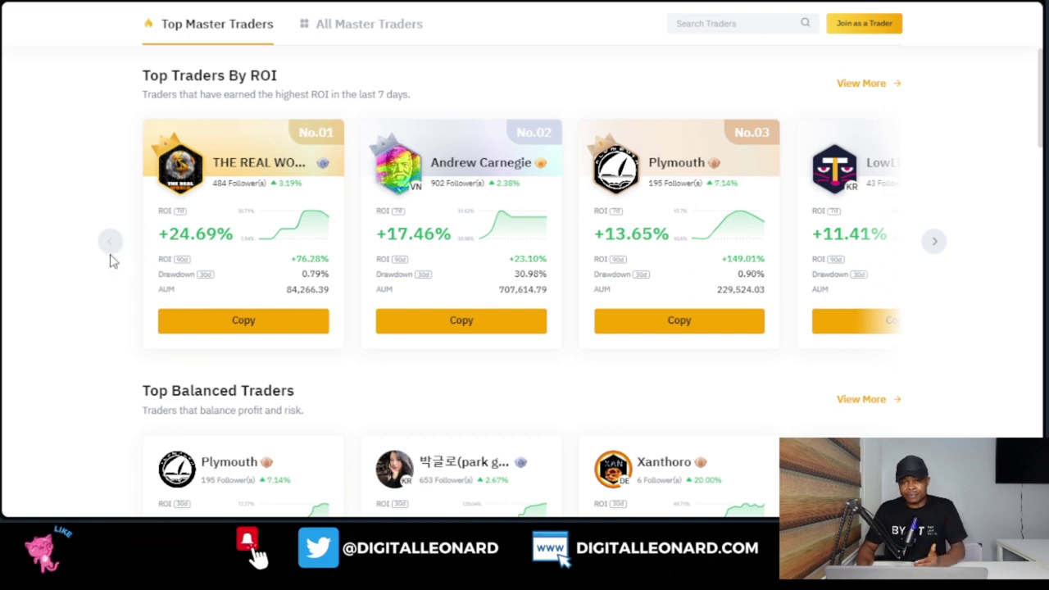
scroll(106, 258, up, 1)
scroll(105, 256, up, 2)
scroll(283, 164, down, 1)
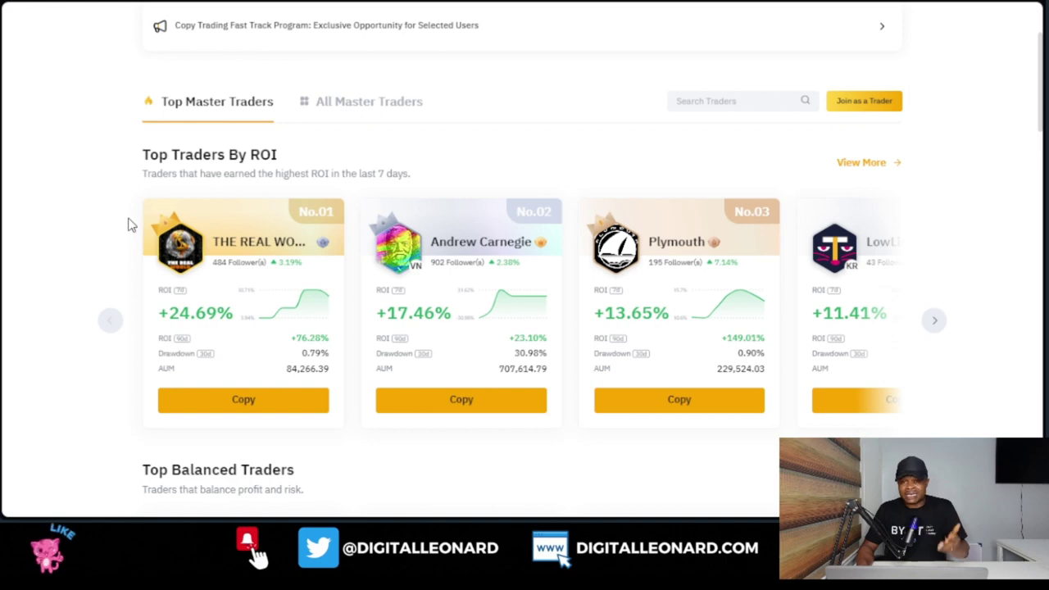
scroll(129, 225, down, 1)
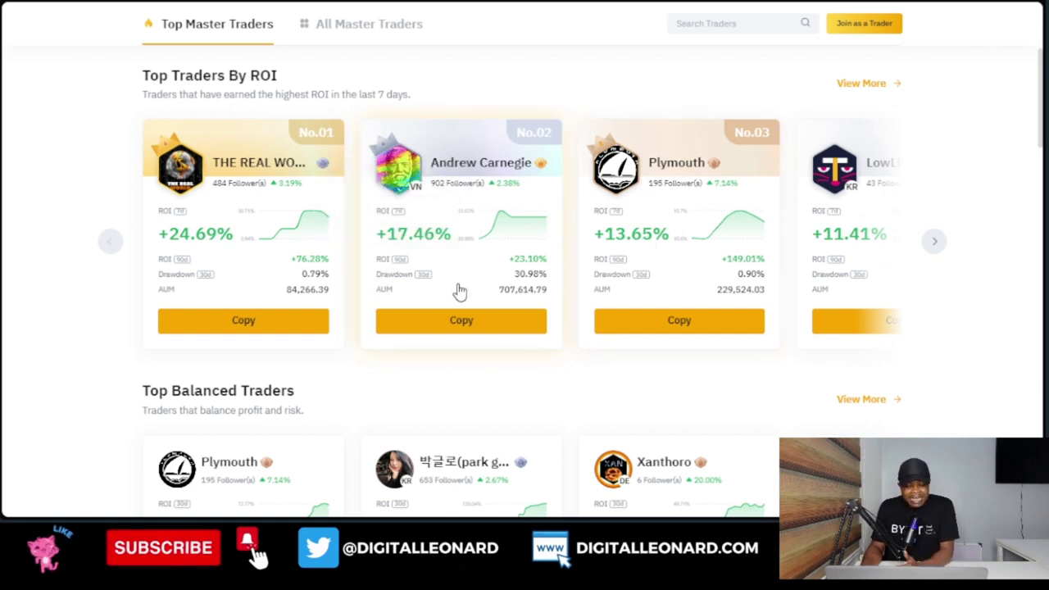
scroll(506, 364, down, 3)
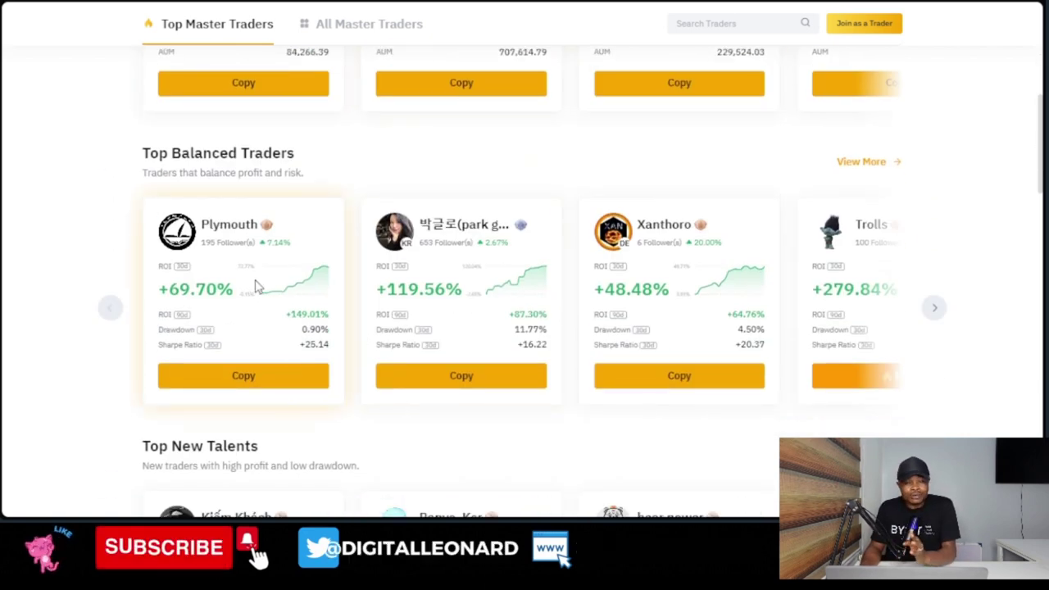
mouse_move(174, 267)
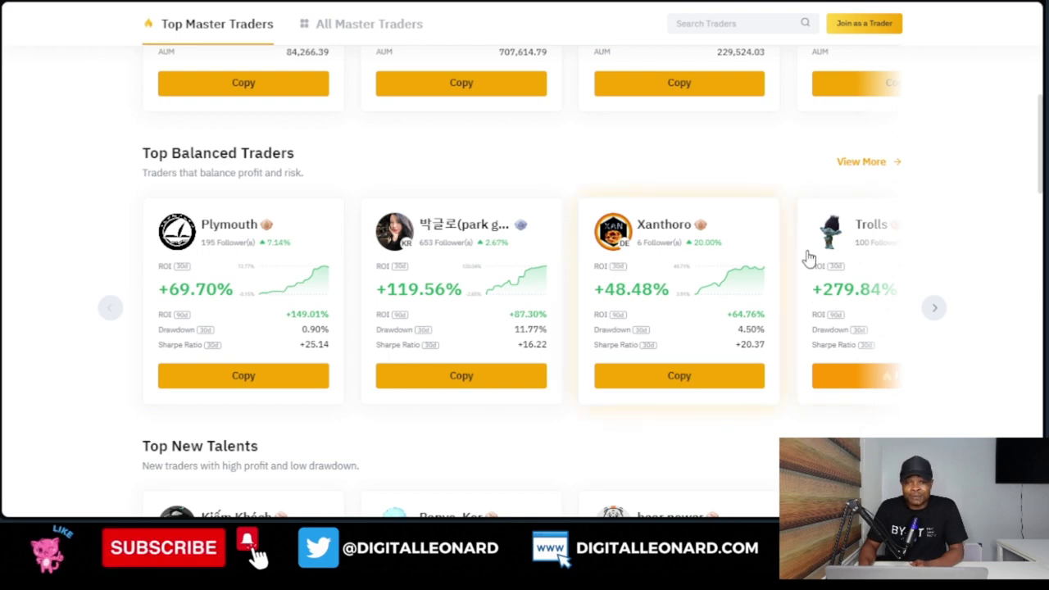
scroll(348, 332, down, 4)
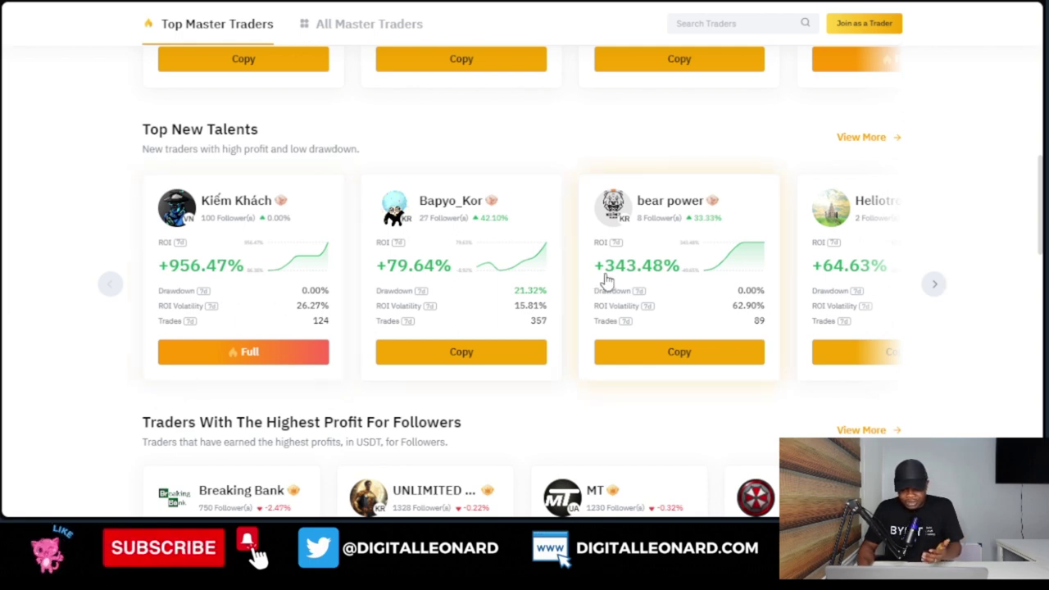
Advance Top New Talents to start with bear power, then browse the remaining sections and return up.
click(940, 289)
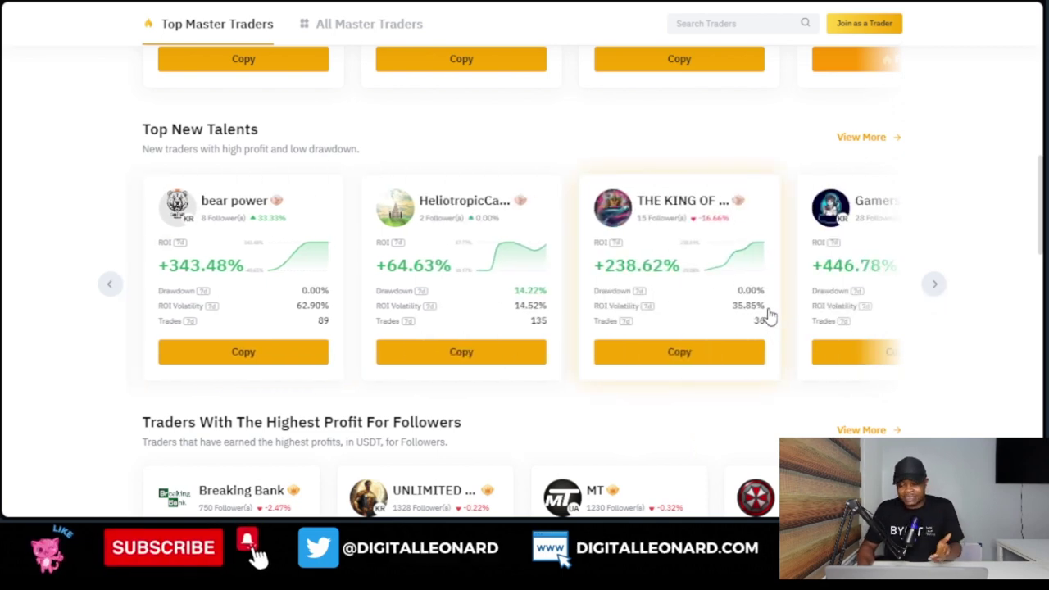
scroll(765, 313, down, 2)
scroll(768, 264, up, 3)
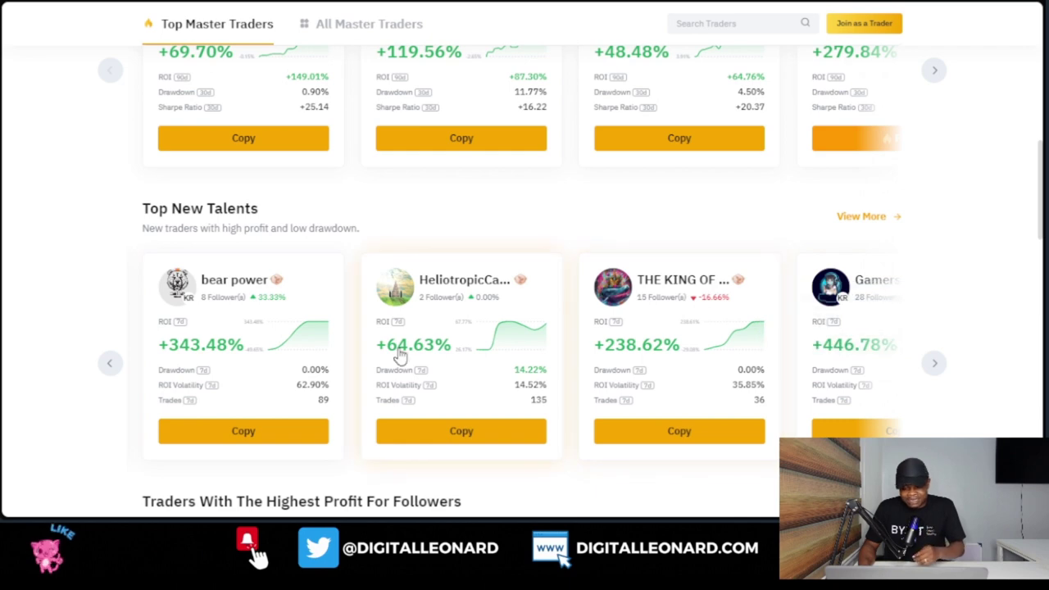
scroll(400, 361, down, 3)
scroll(322, 222, down, 2)
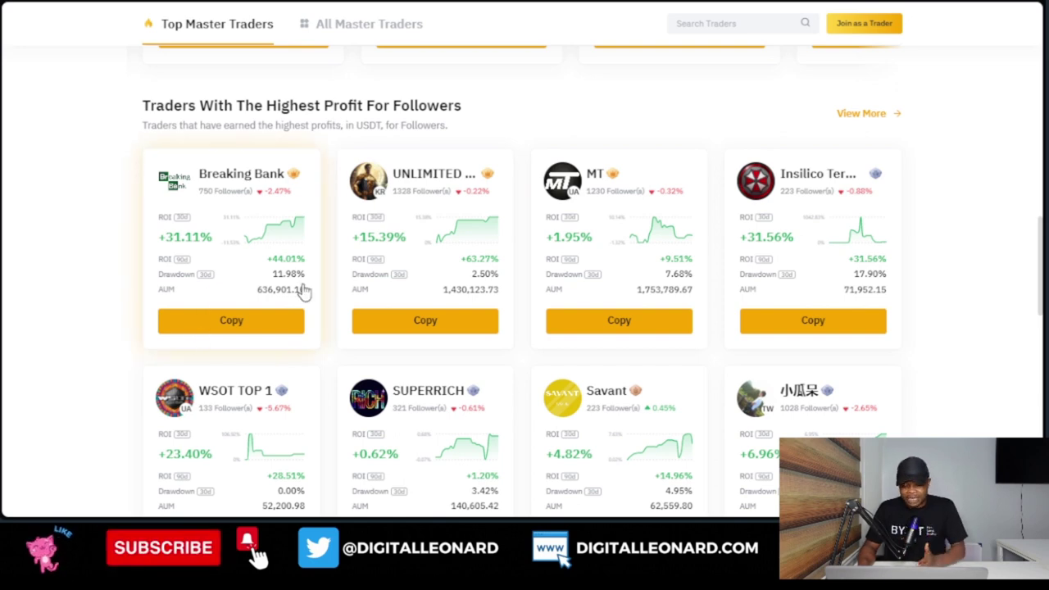
scroll(300, 290, down, 3)
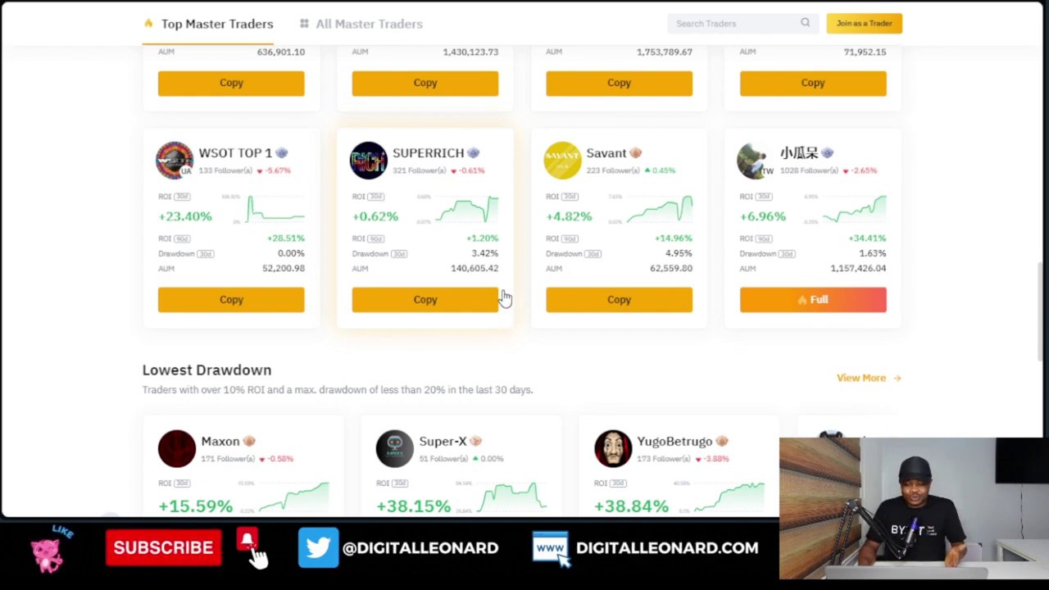
scroll(503, 297, down, 4)
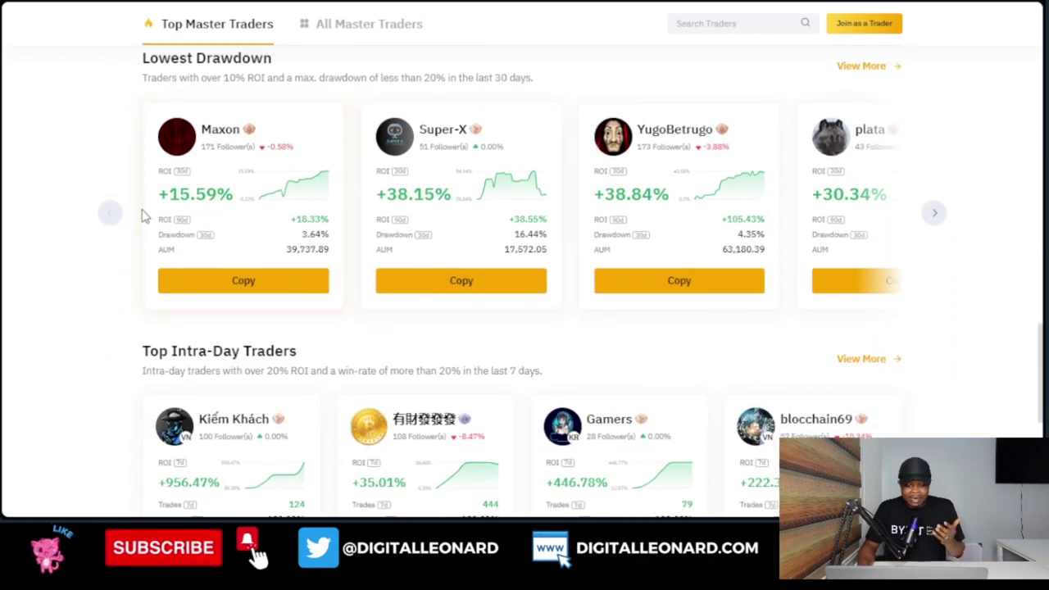
scroll(164, 164, up, 1)
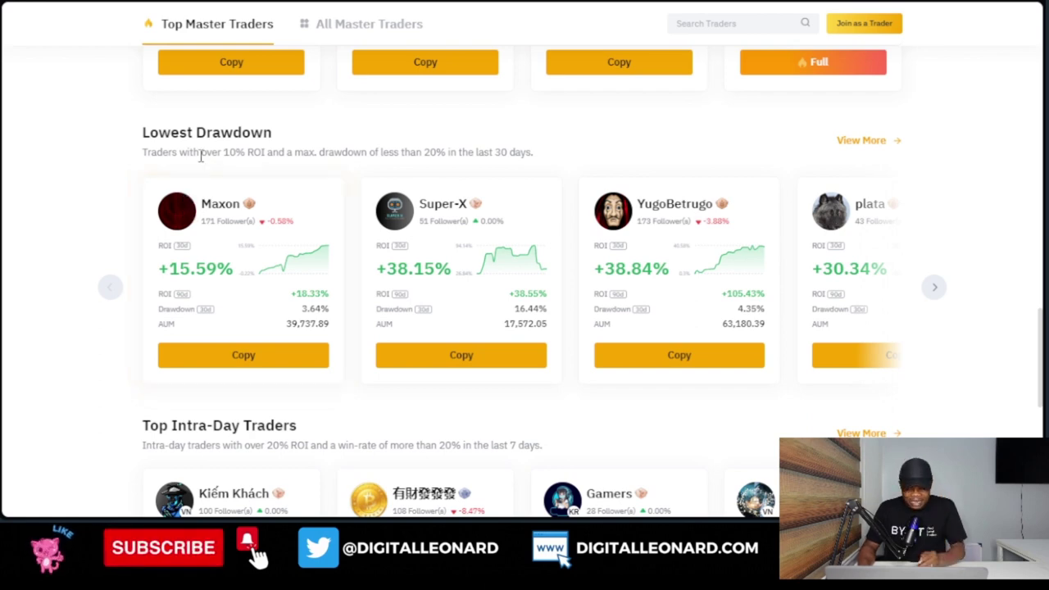
scroll(199, 159, down, 4)
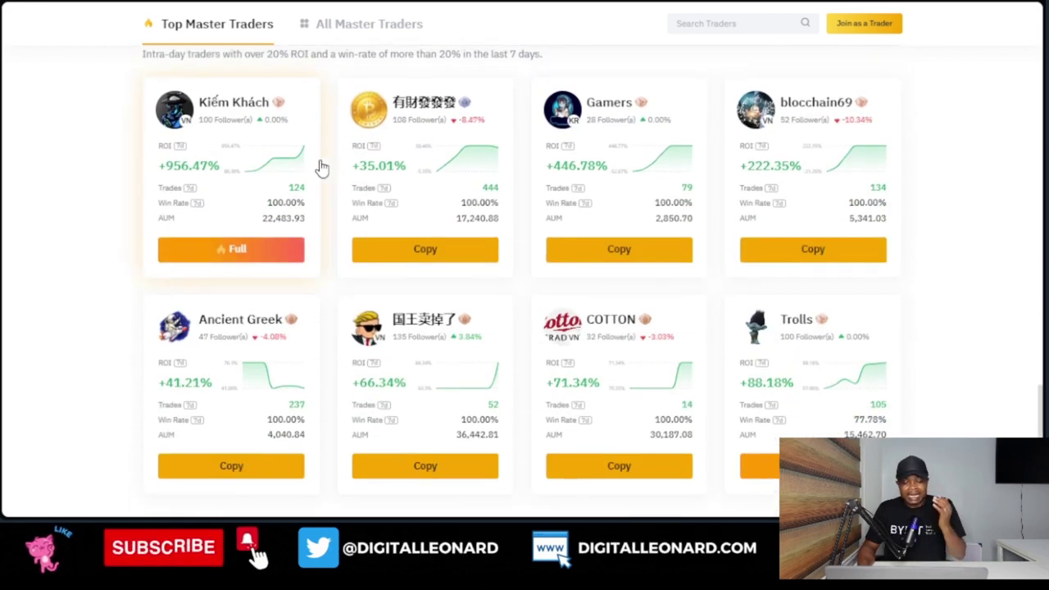
scroll(245, 182, up, 2)
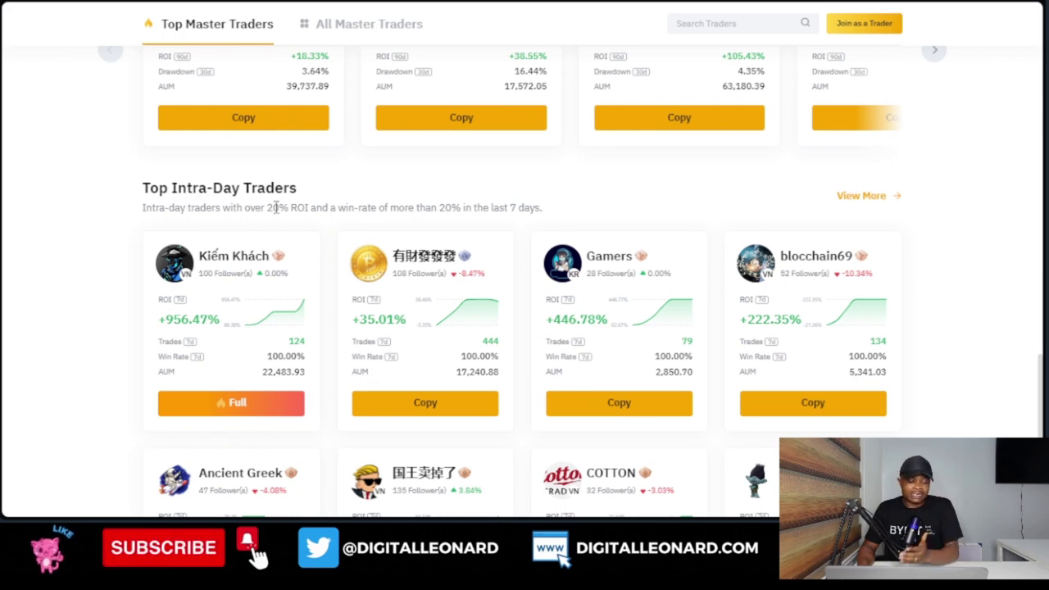
scroll(275, 207, down, 4)
scroll(255, 311, up, 5)
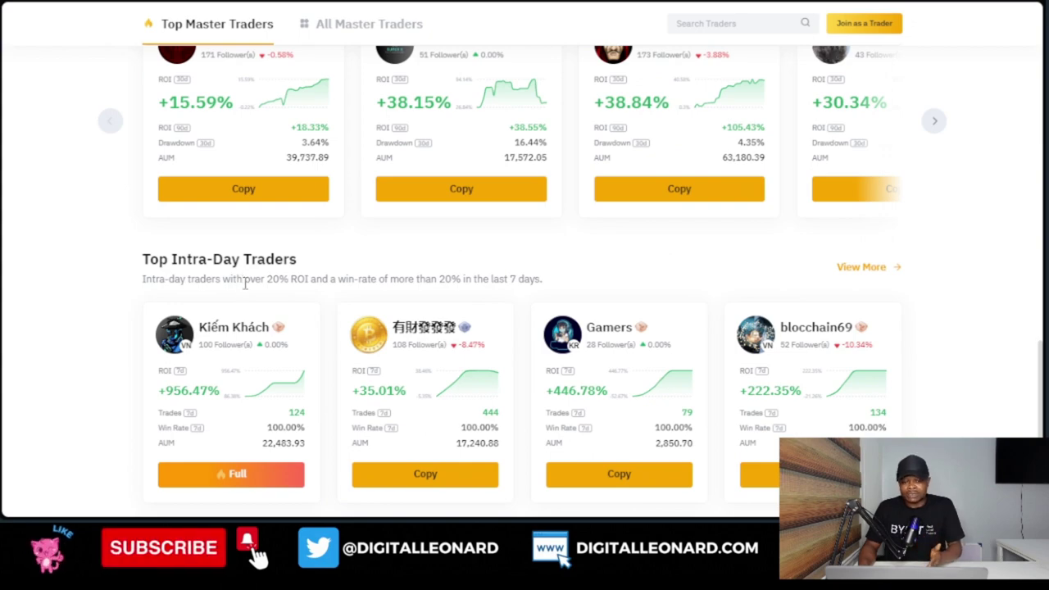
scroll(254, 296, up, 15)
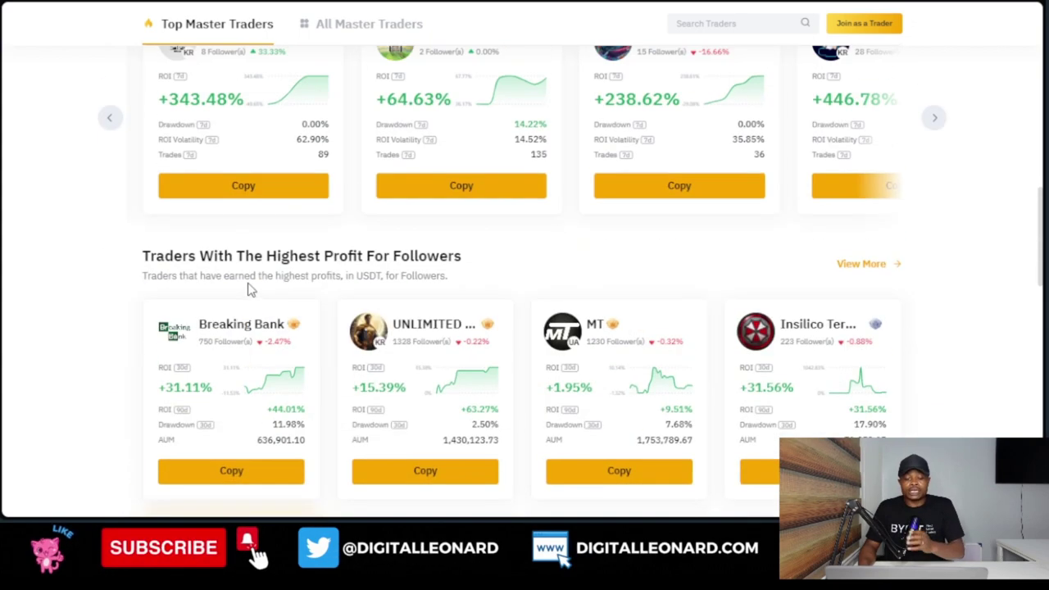
scroll(256, 297, up, 5)
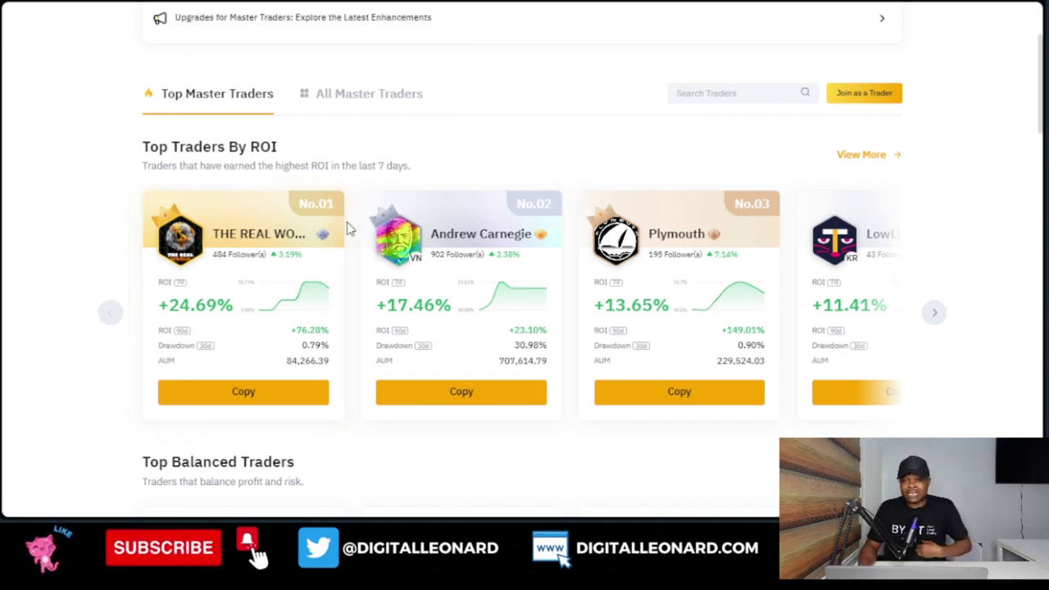
Show the All Master Traders table with the statistics period set to 90d.
click(354, 98)
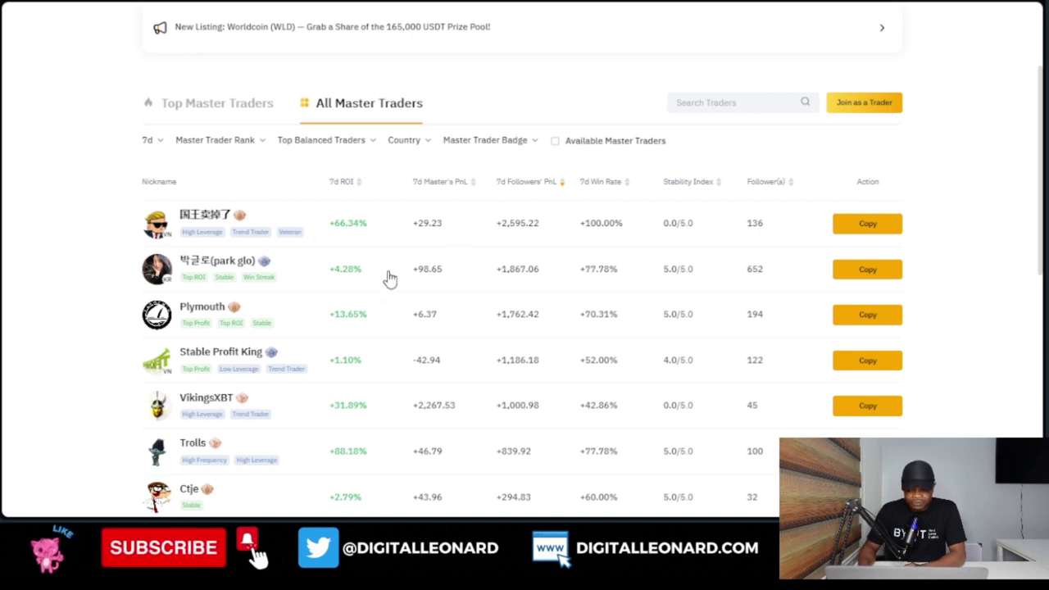
click(147, 141)
click(160, 217)
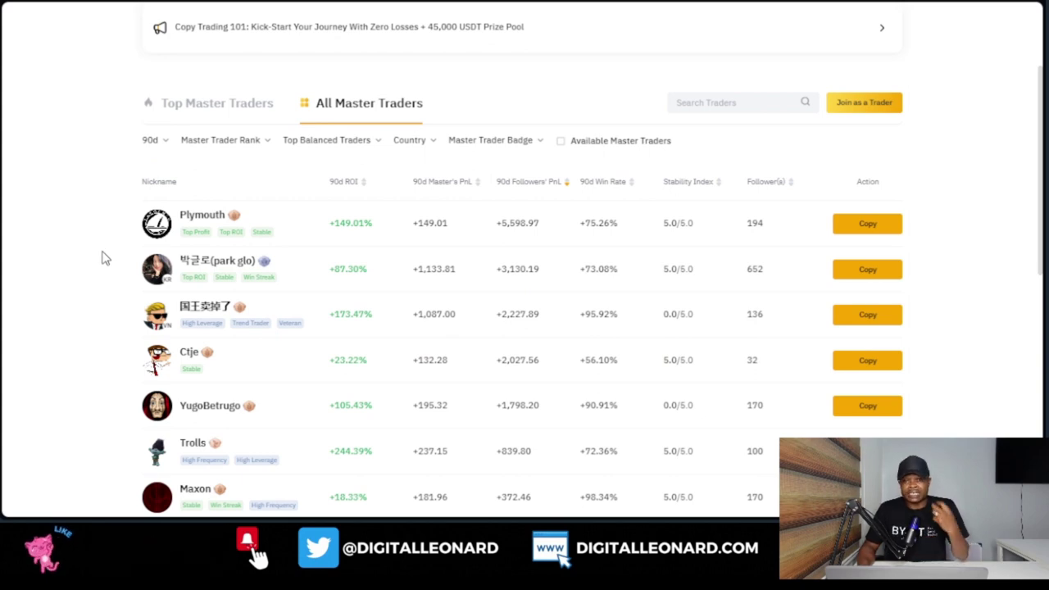
scroll(100, 257, down, 1)
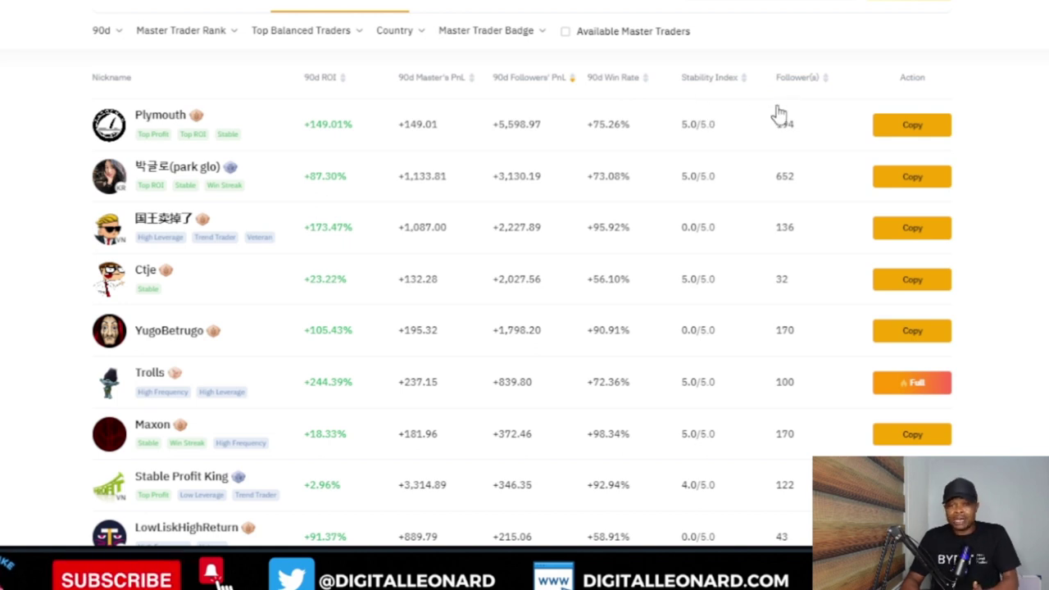
scroll(180, 156, up, 1)
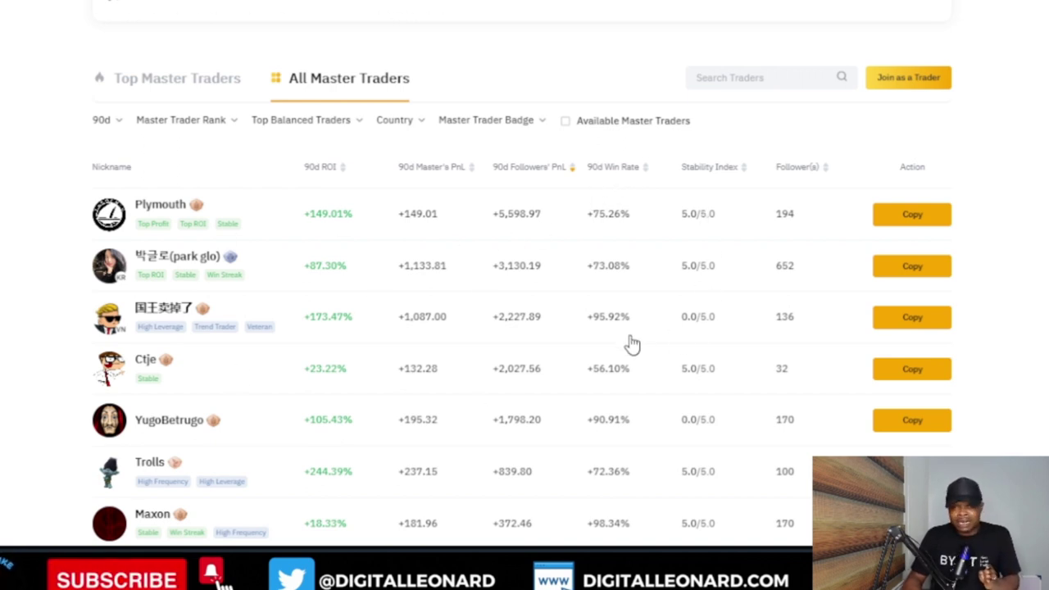
Sort the All Master Traders table by the 90d Win Rate column, highest first.
click(614, 168)
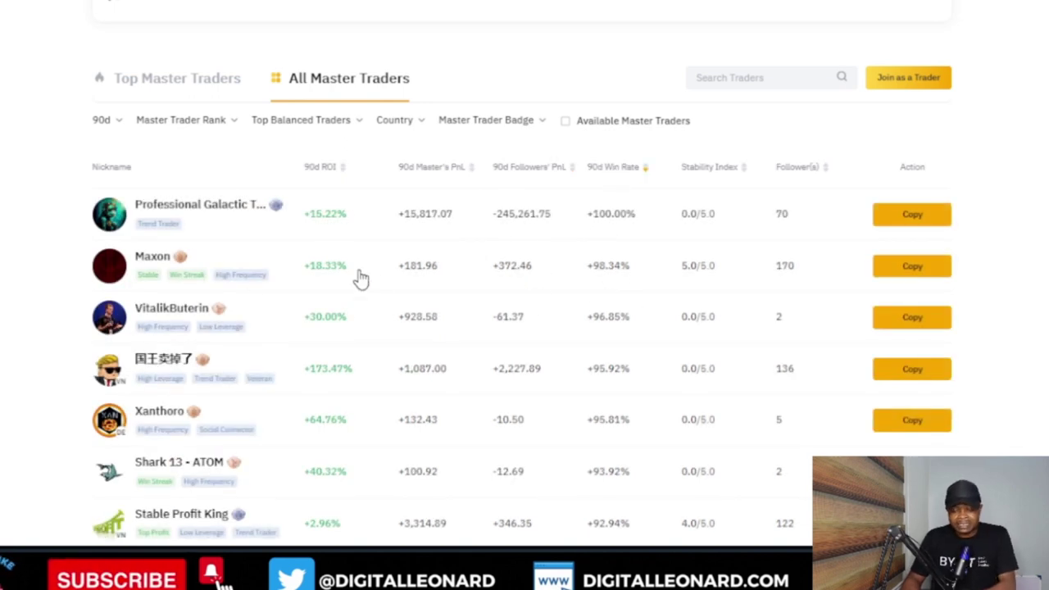
scroll(368, 287, down, 1)
scroll(368, 286, up, 1)
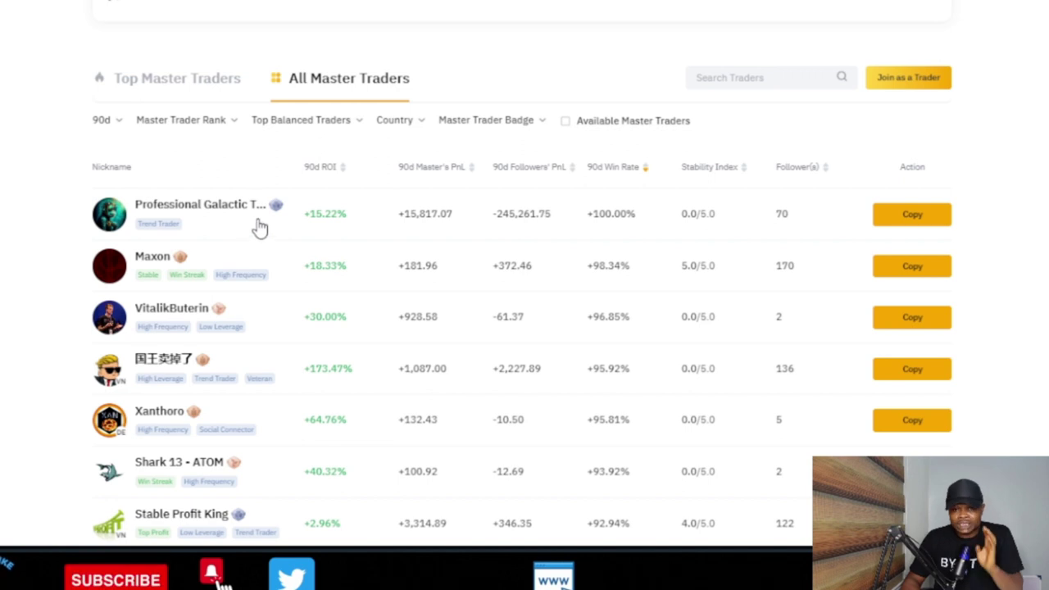
click(227, 219)
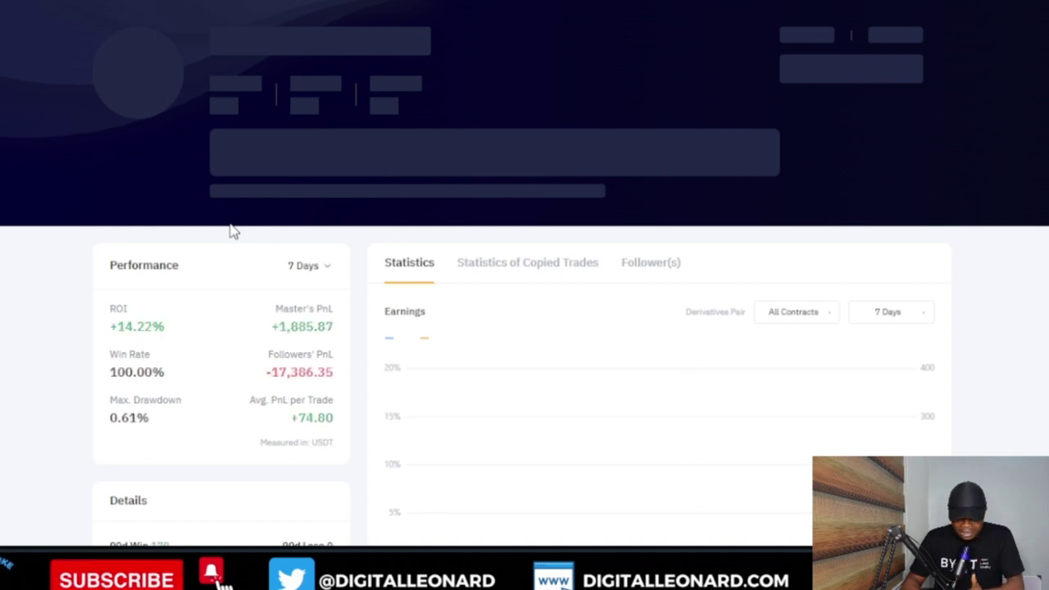
scroll(232, 231, down, 2)
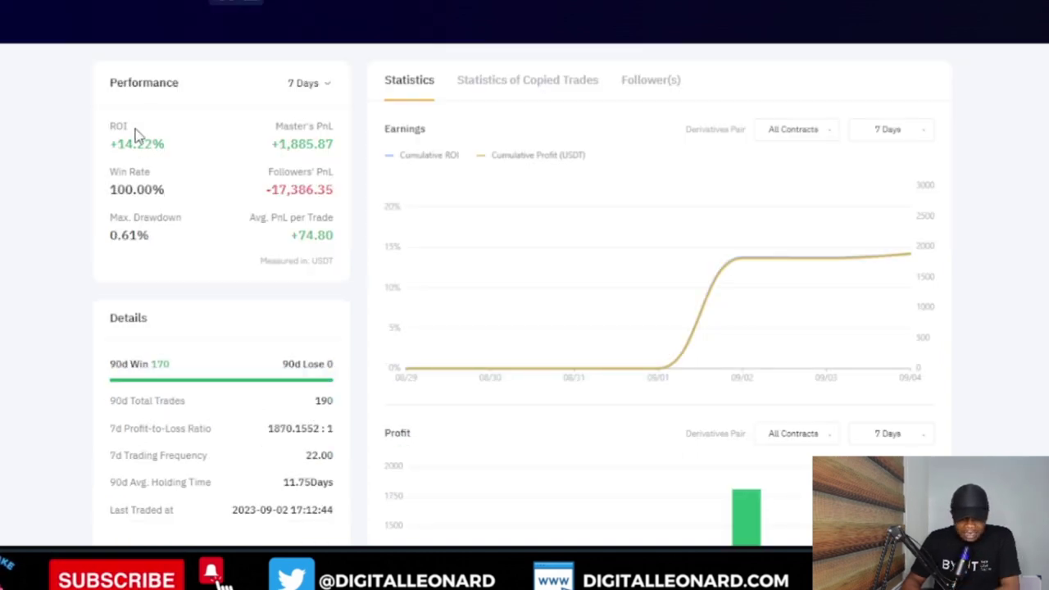
click(312, 85)
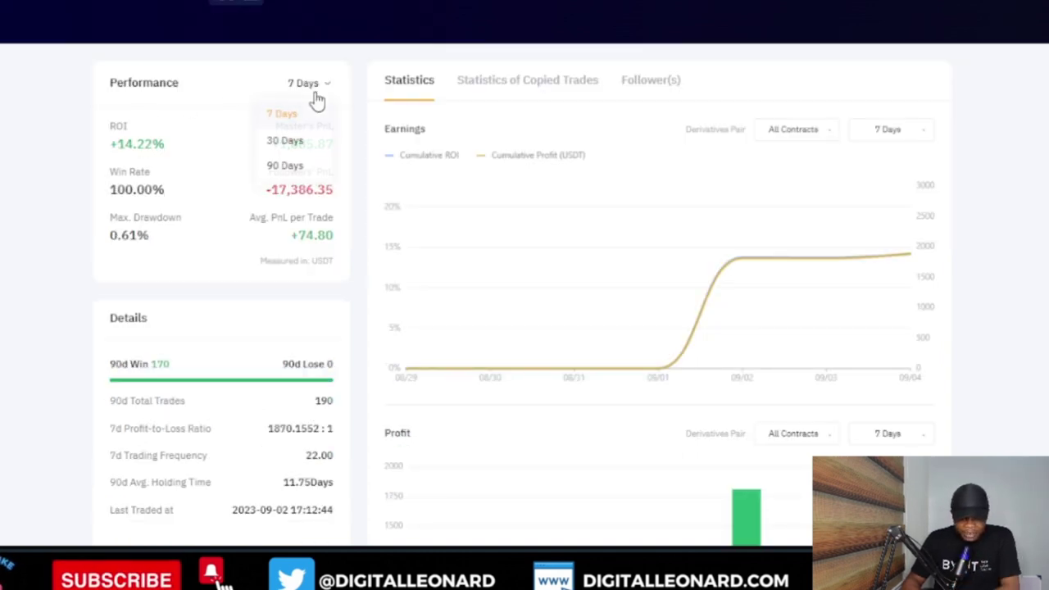
click(291, 169)
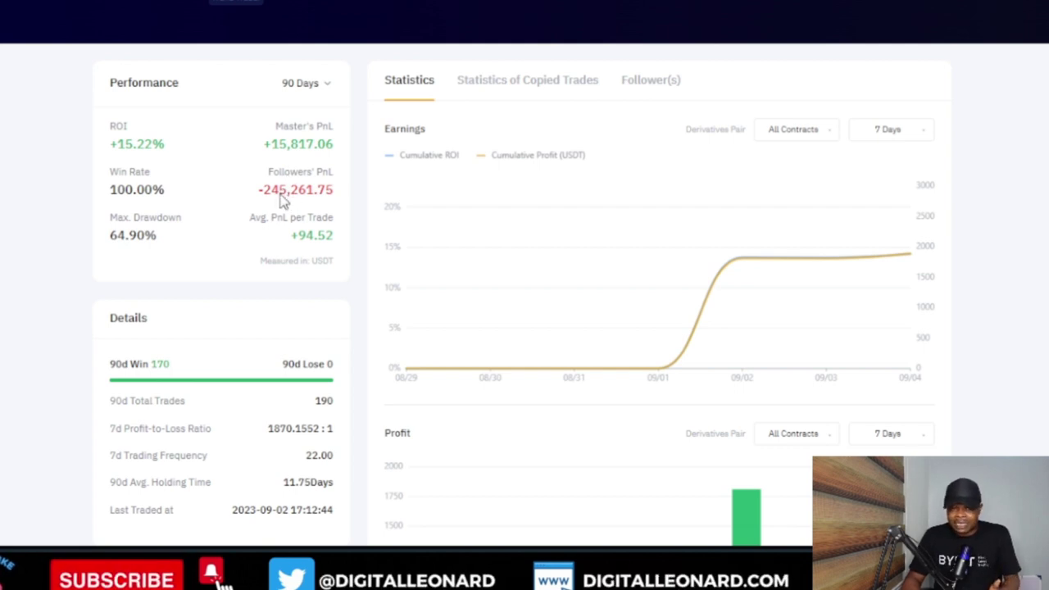
scroll(279, 246, down, 10)
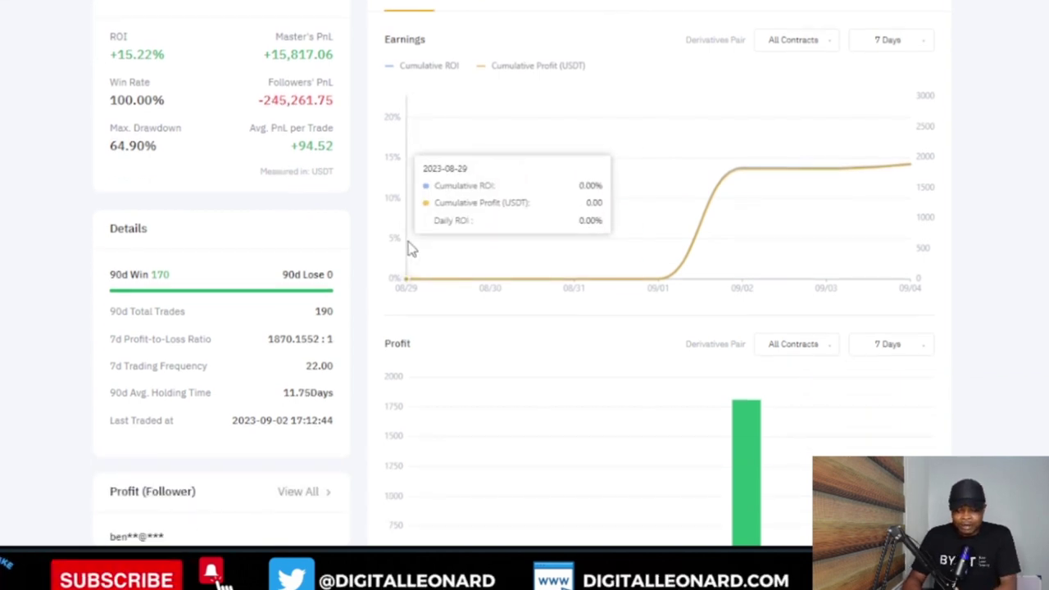
scroll(373, 266, down, 2)
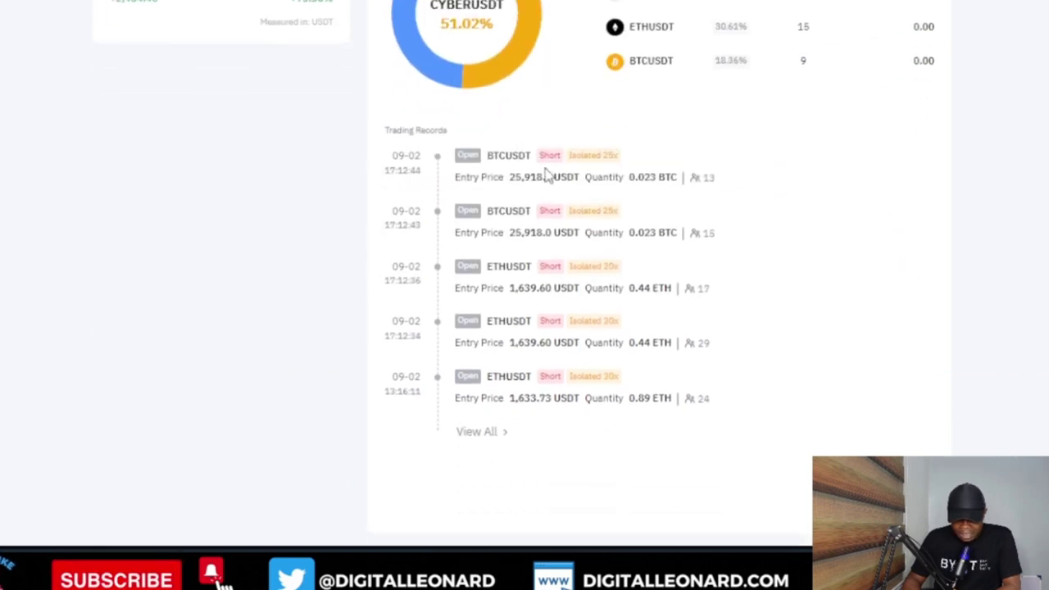
scroll(621, 382, up, 10)
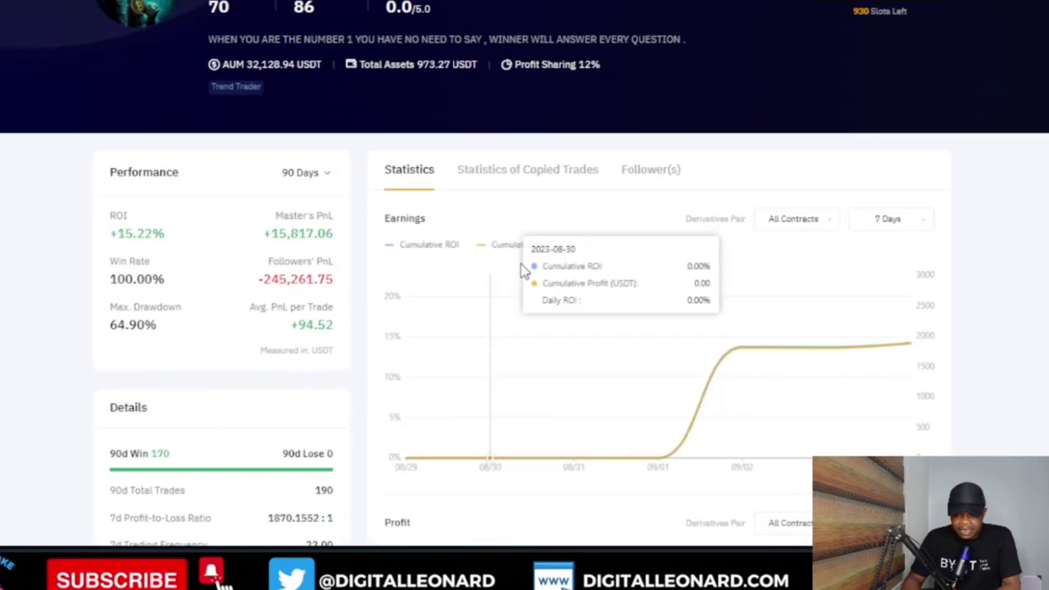
Show the Statistics of Copied Trades tab and scroll down to Past Trades.
click(527, 178)
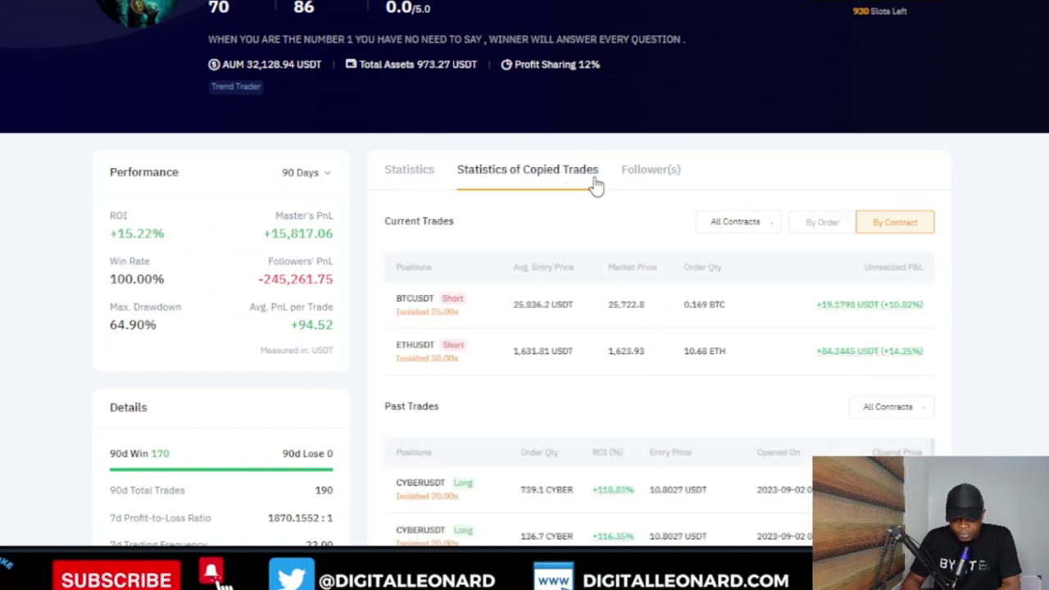
scroll(461, 244, down, 3)
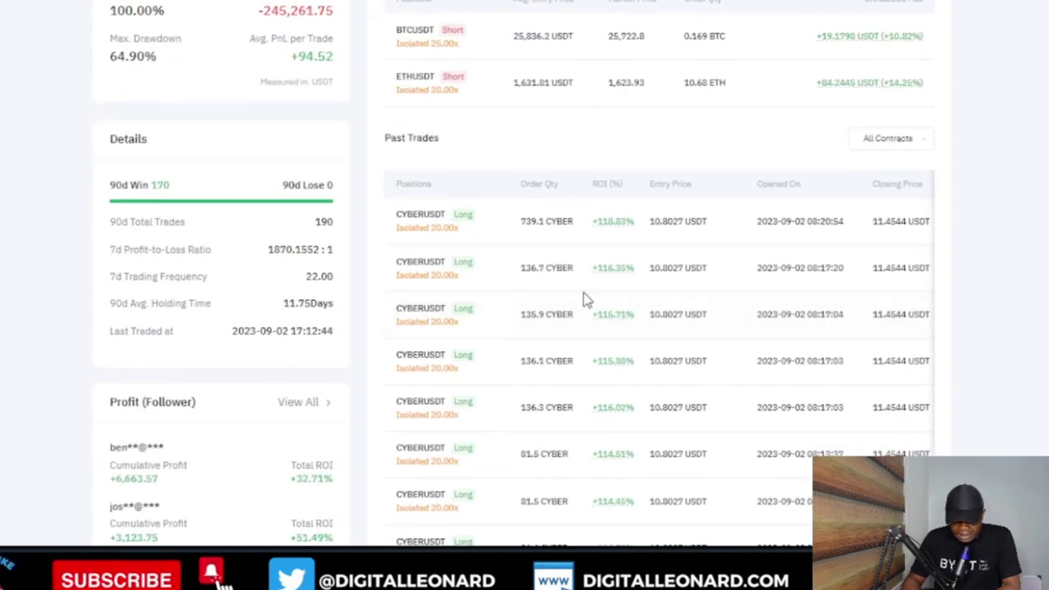
scroll(585, 299, down, 1)
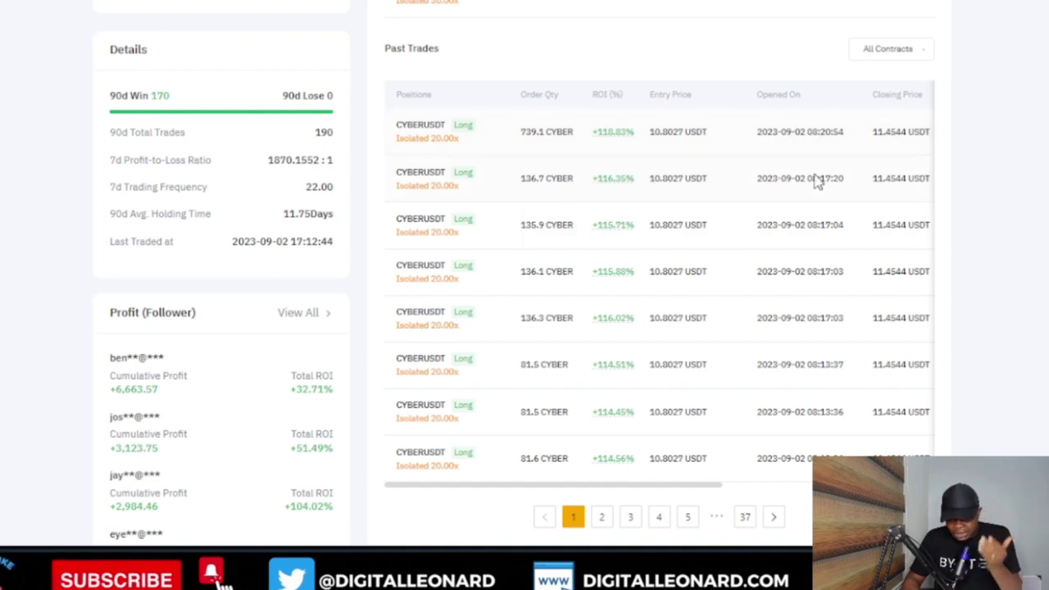
scroll(807, 335, down, 1)
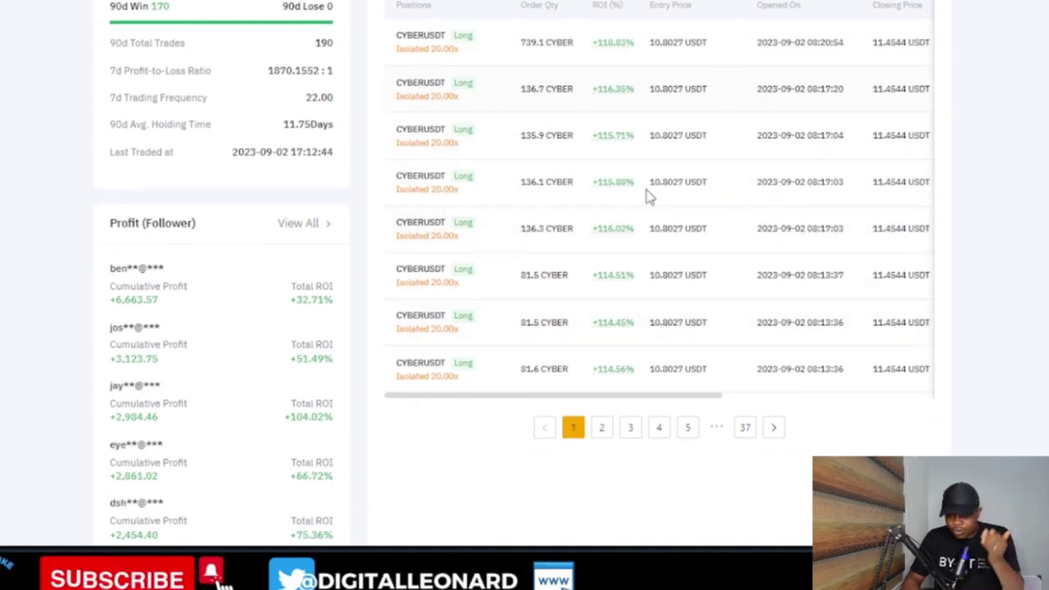
Page through the past trades to pages 2, 3 and 4.
click(602, 429)
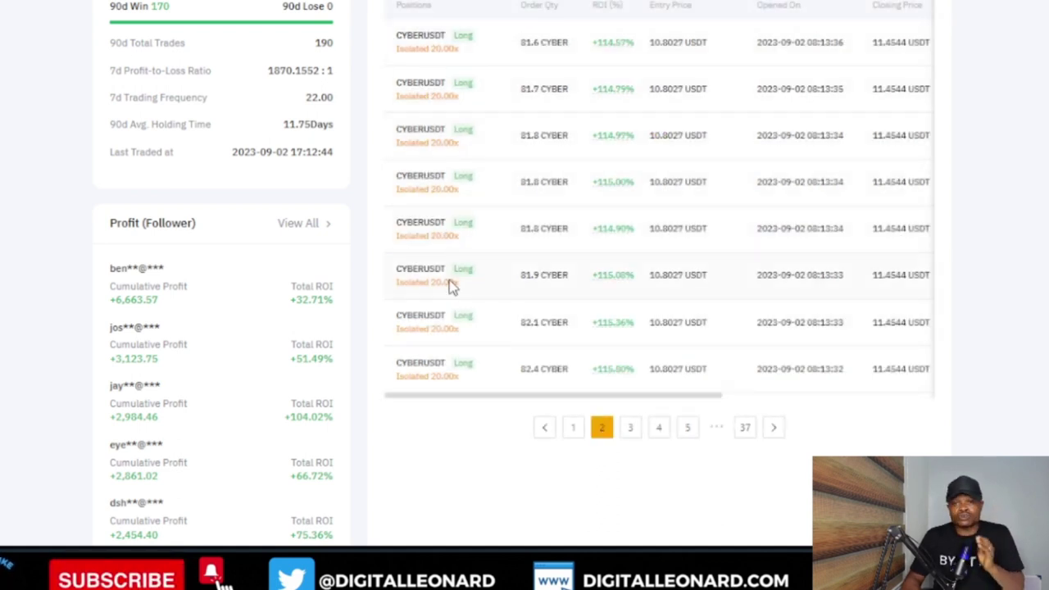
click(640, 431)
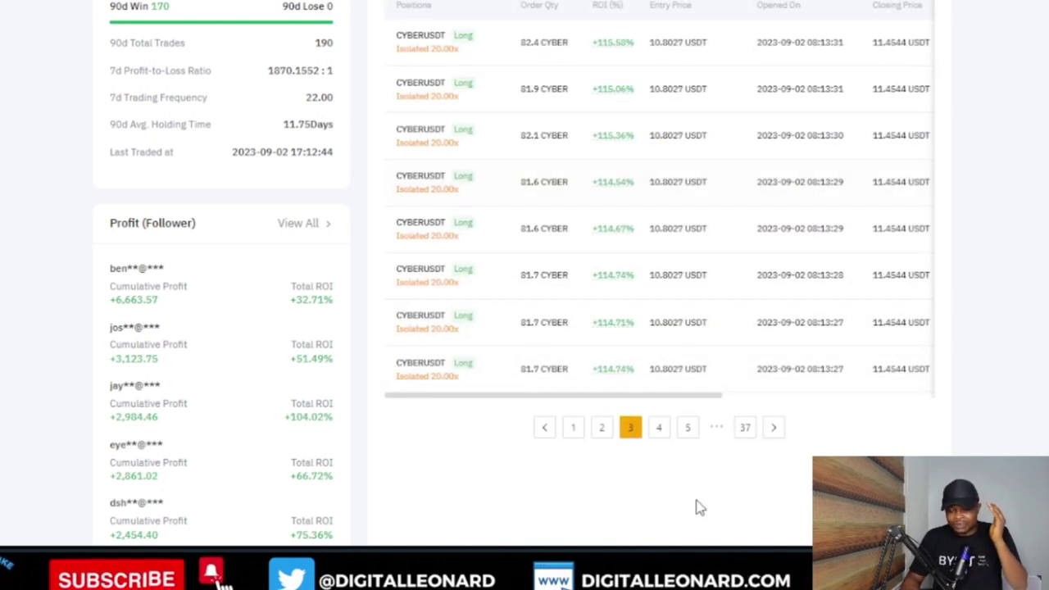
click(664, 434)
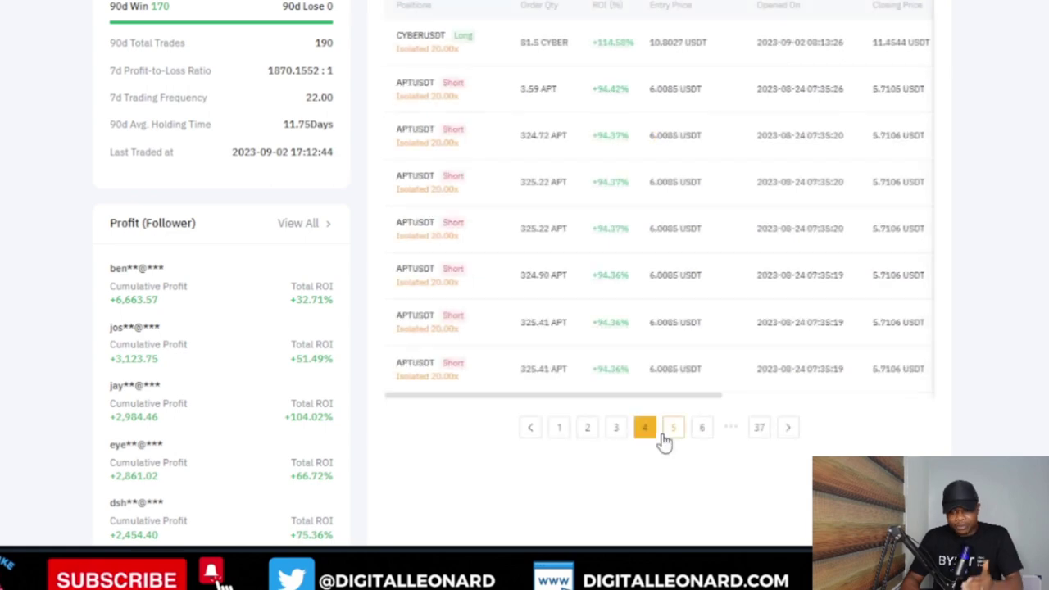
scroll(766, 387, up, 3)
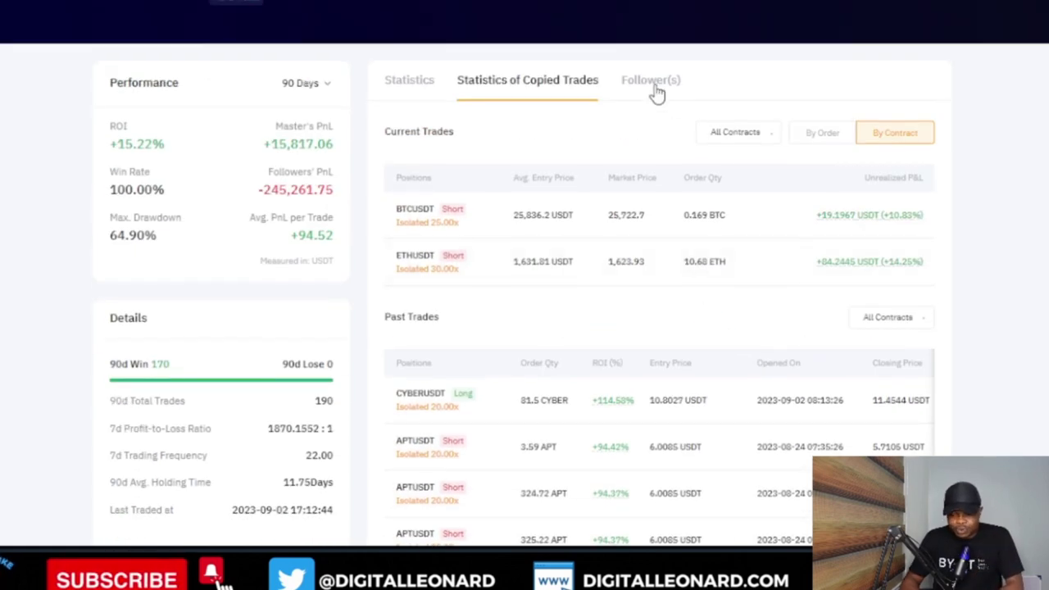
Browse the trader's Follower(s) table, then return to the copied-trades statistics.
click(658, 91)
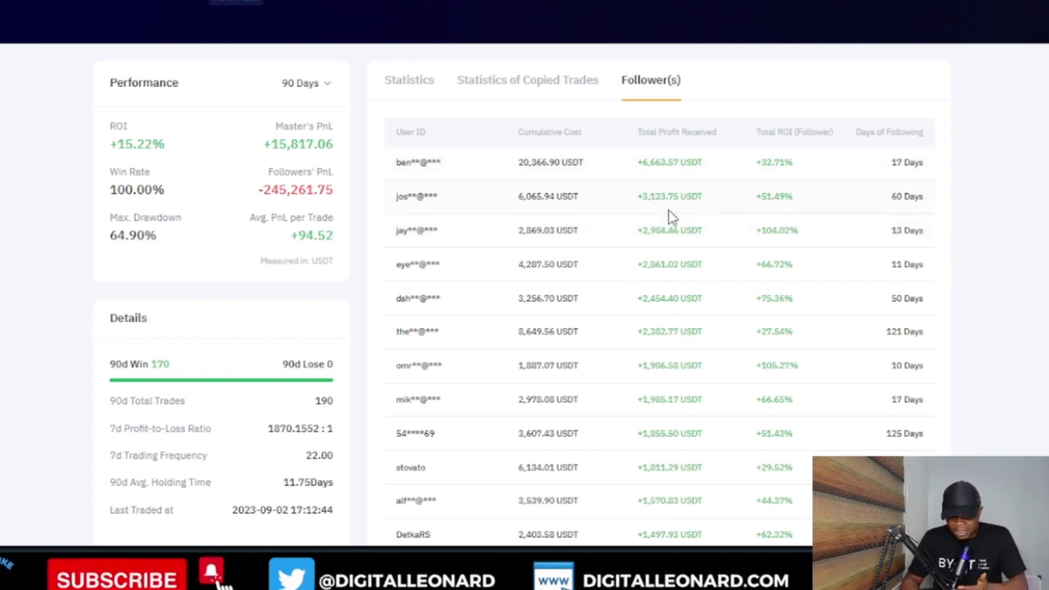
scroll(664, 348, down, 4)
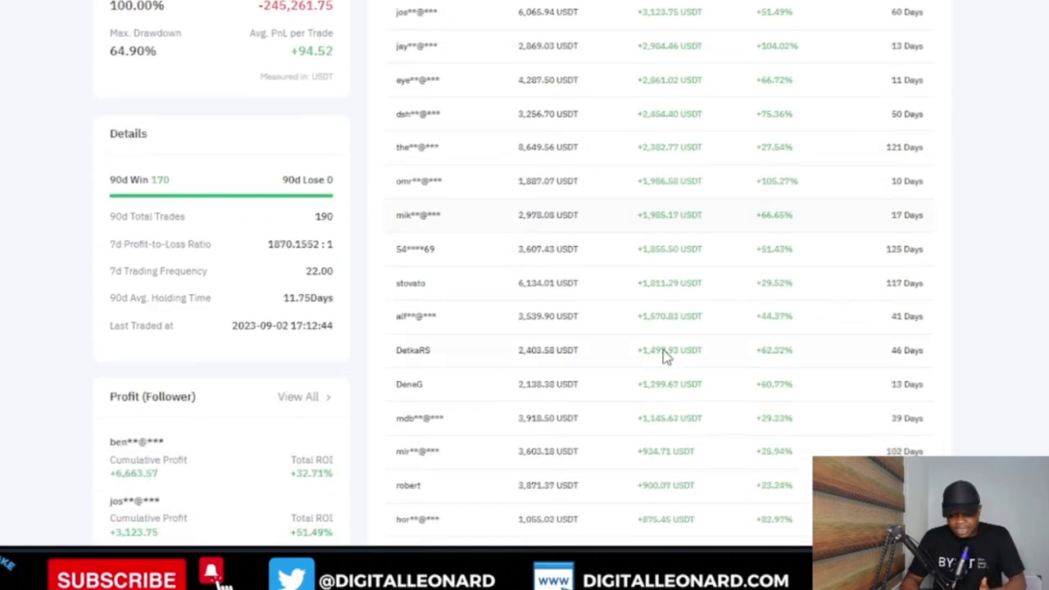
scroll(656, 344, up, 6)
scroll(363, 320, down, 3)
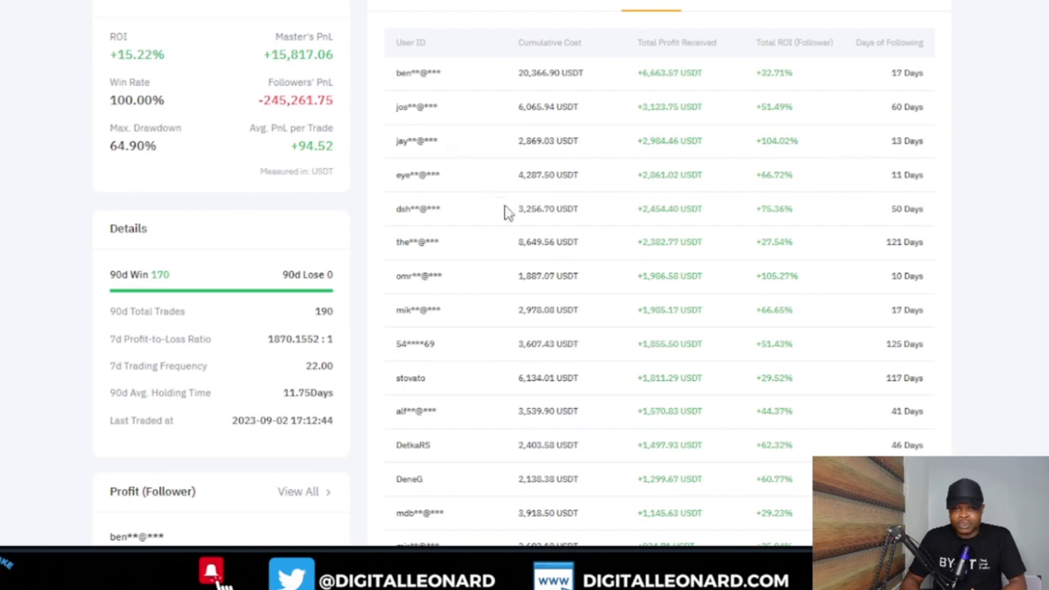
scroll(581, 276, down, 3)
scroll(581, 276, up, 3)
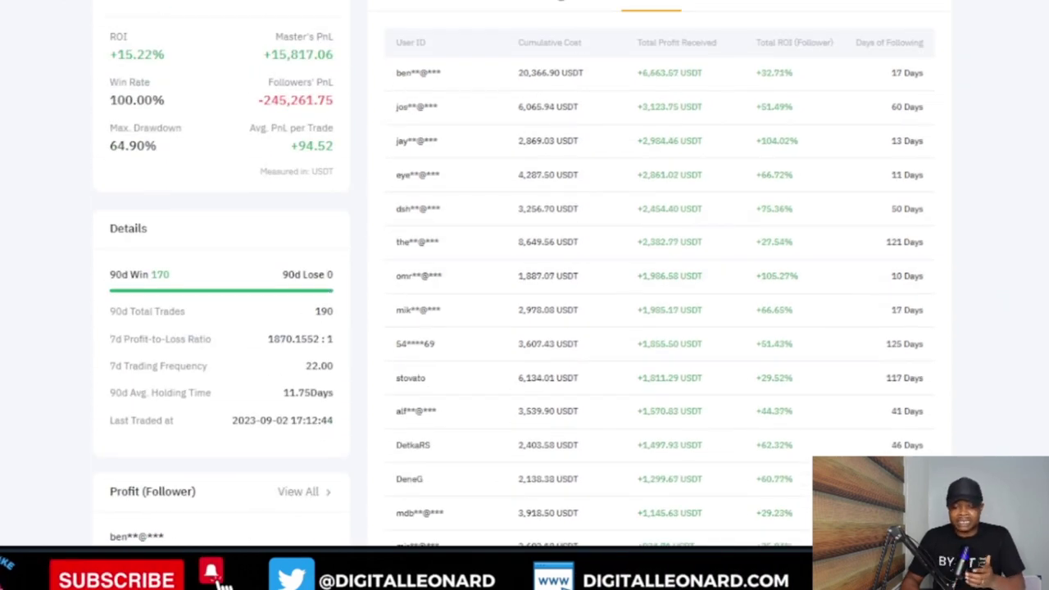
click(527, 2)
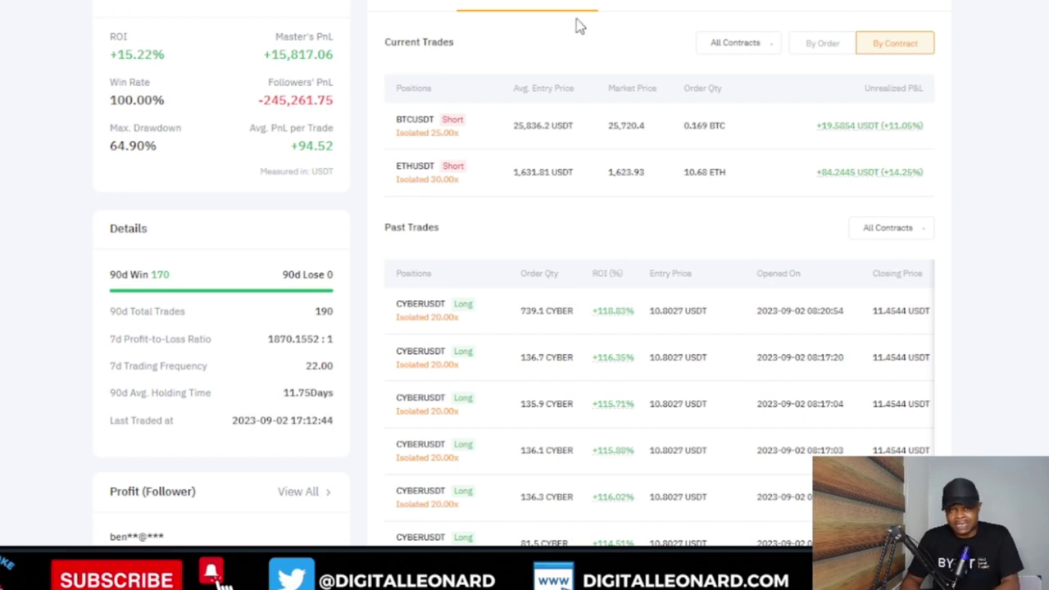
Scroll the copied-trades statistics back up to the Professional Galactic Trader header.
scroll(604, 297, down, 2)
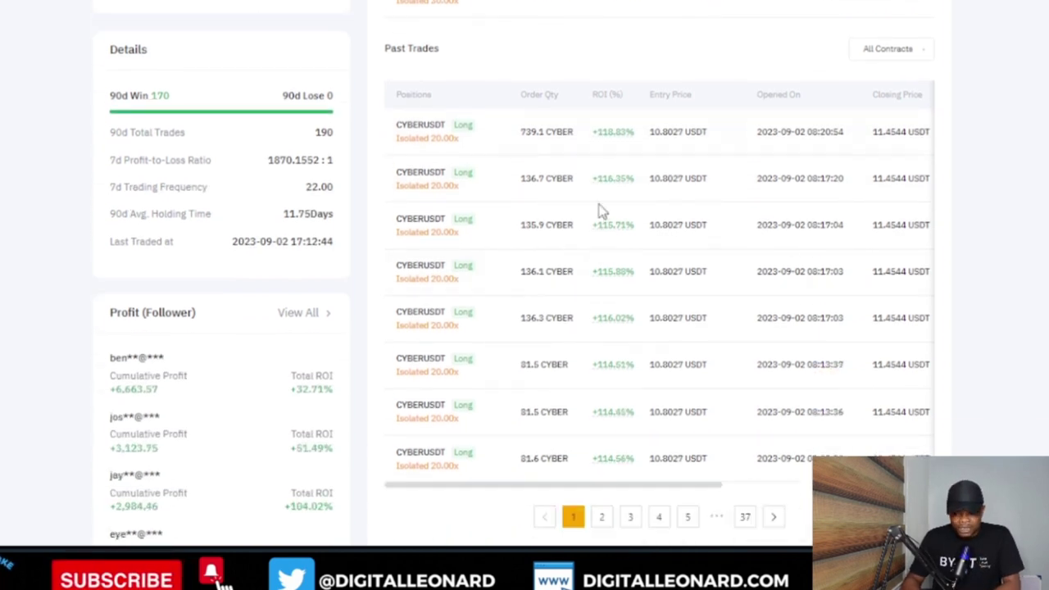
scroll(662, 274, up, 5)
scroll(663, 261, down, 2)
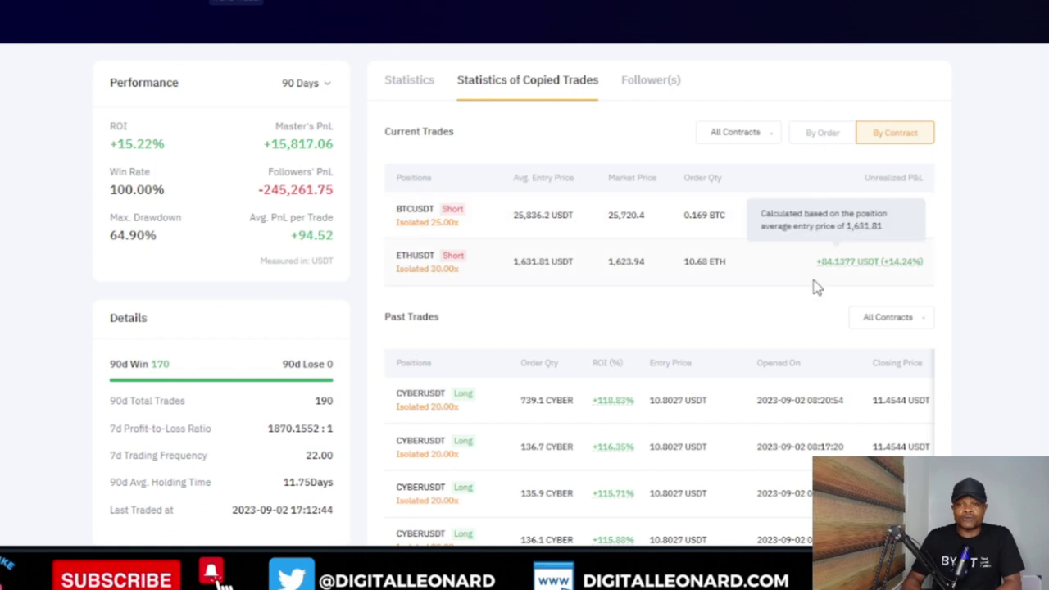
scroll(611, 337, up, 4)
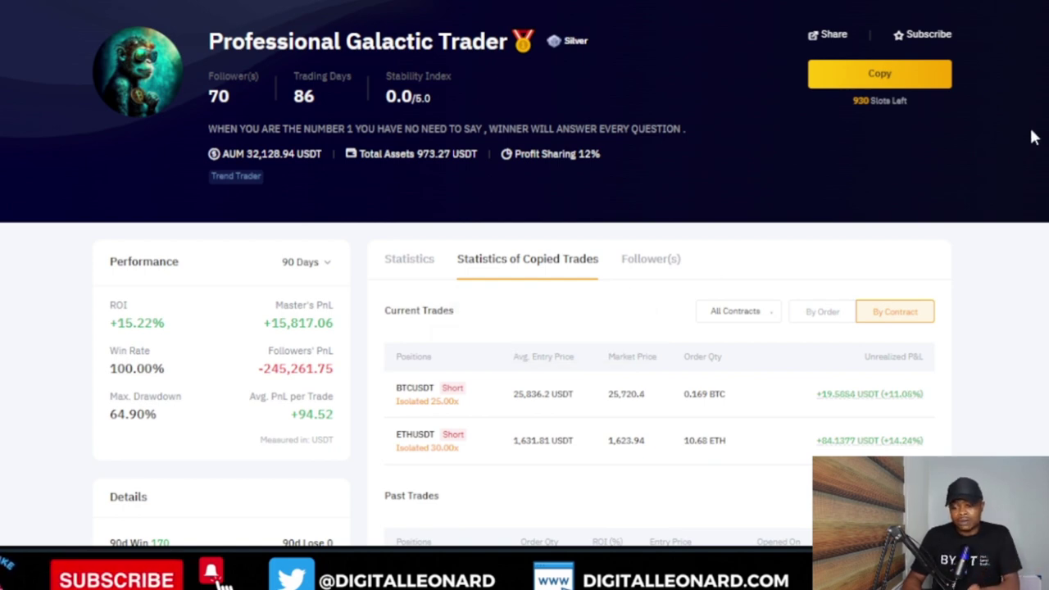
Open the Copy dialog for Professional Galactic Trader and check the copy modes, keeping Smart Copy Mode.
click(880, 73)
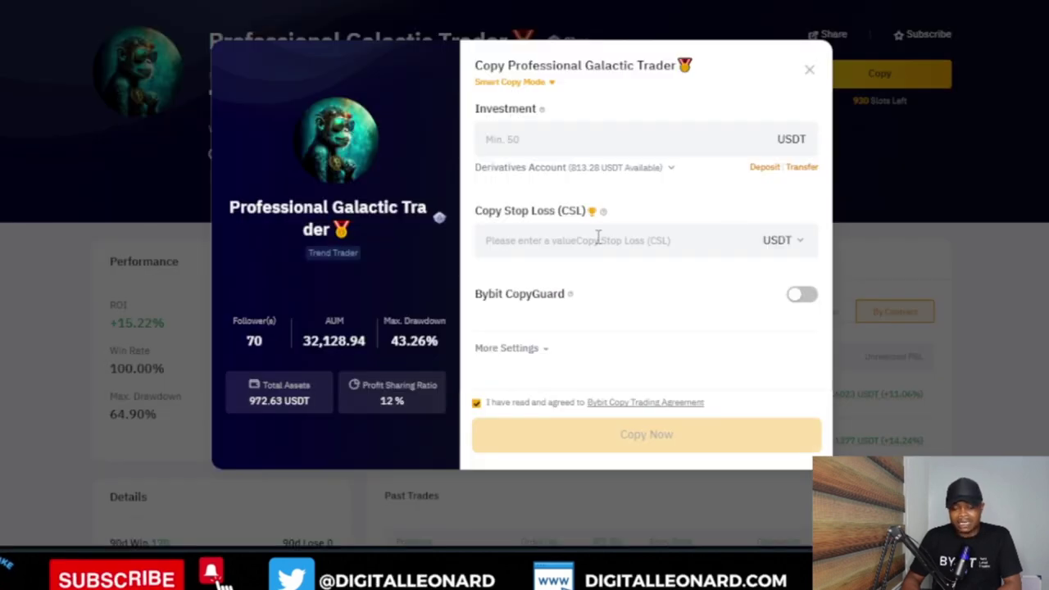
click(545, 84)
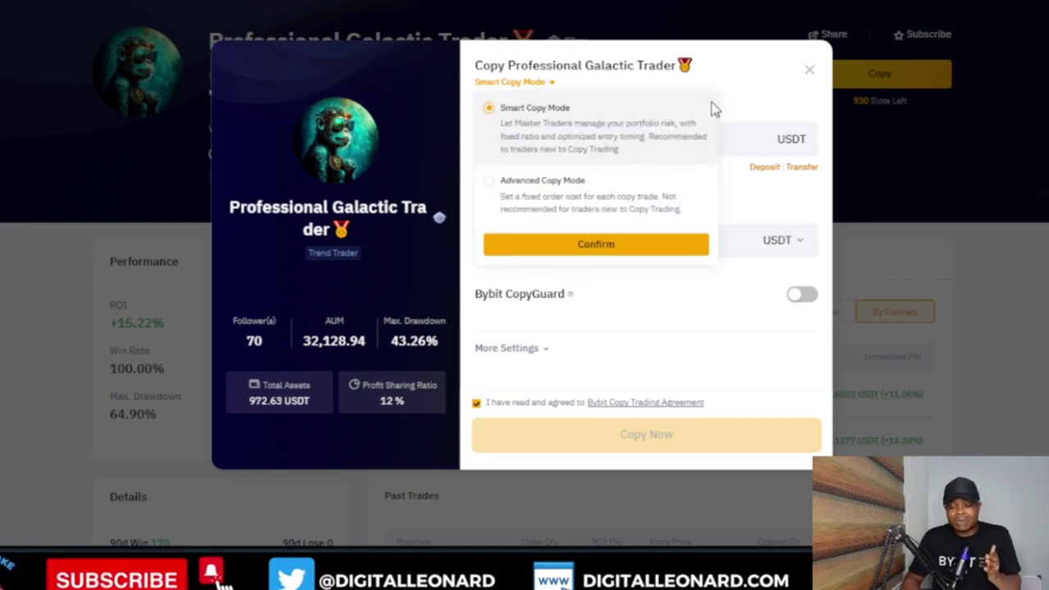
click(686, 244)
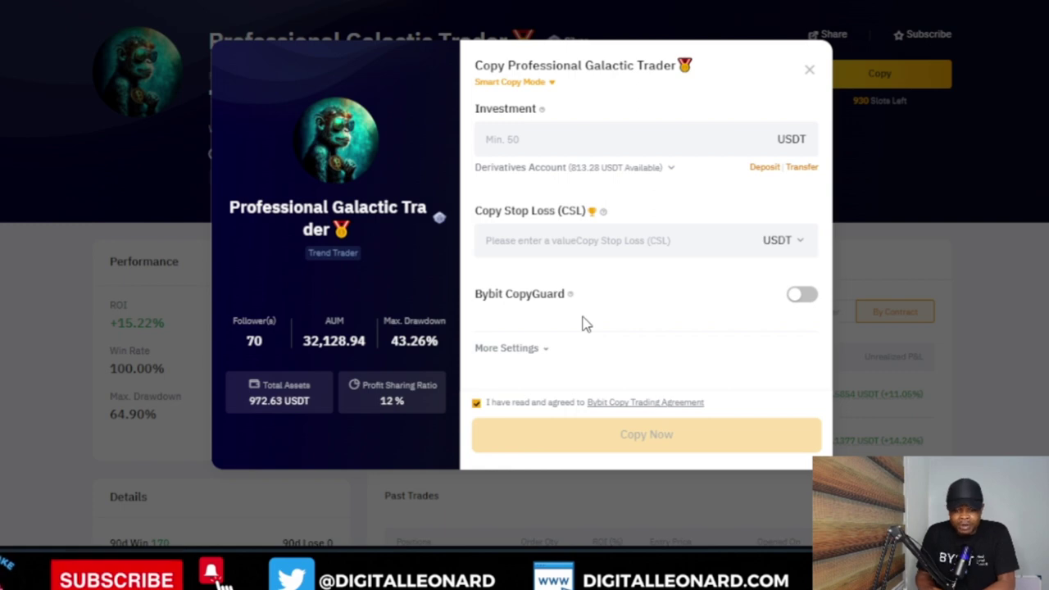
Close the Copy dialog and scroll the trader's profile down and back to the top.
click(808, 70)
scroll(111, 283, down, 5)
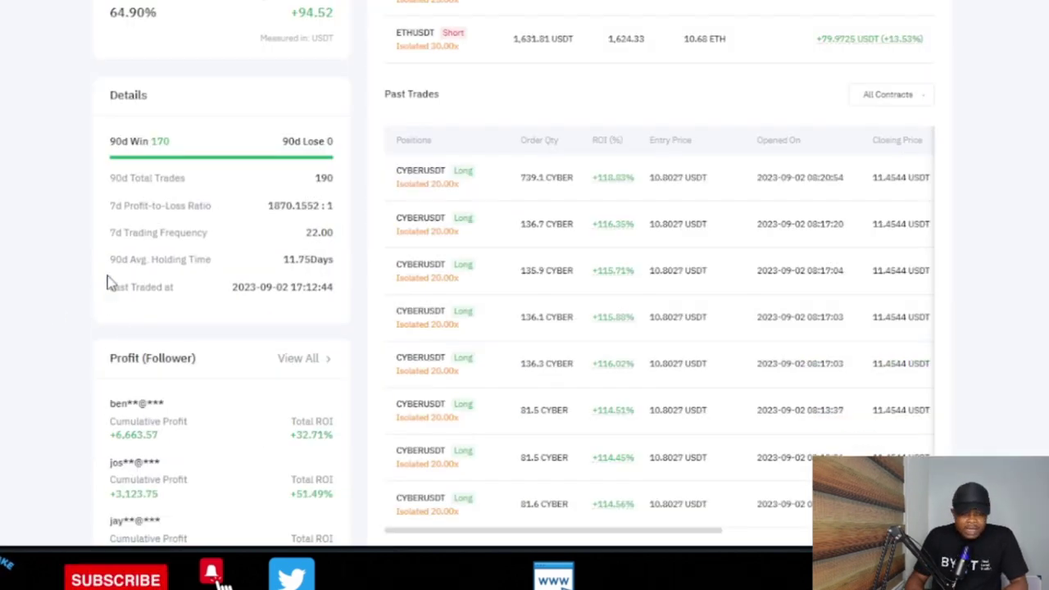
mouse_move(120, 271)
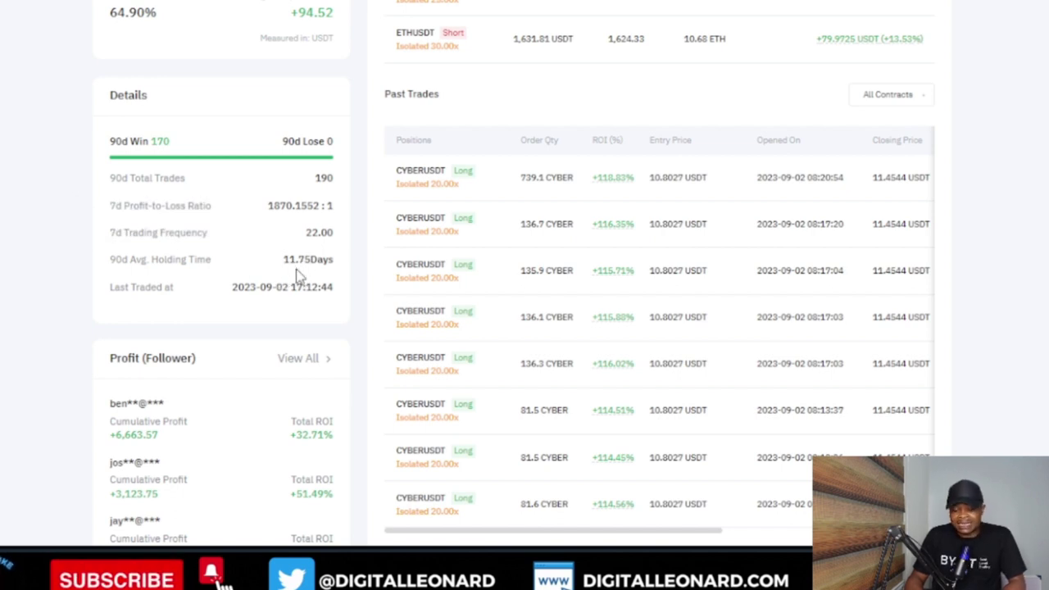
scroll(309, 303, up, 5)
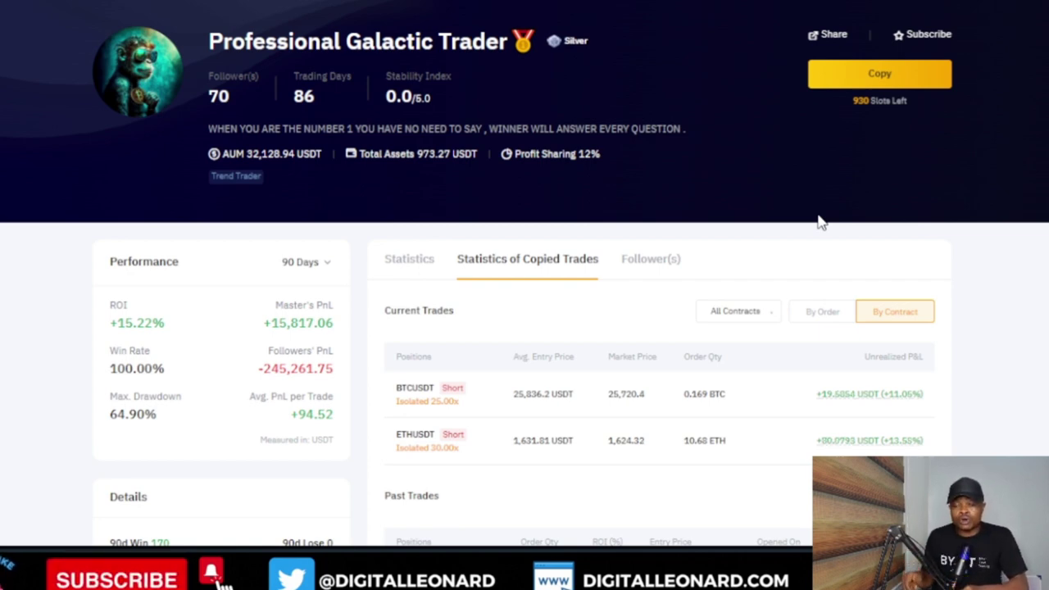
Open the Copy dialog again and switch it to Advanced Copy Mode.
click(896, 78)
click(546, 85)
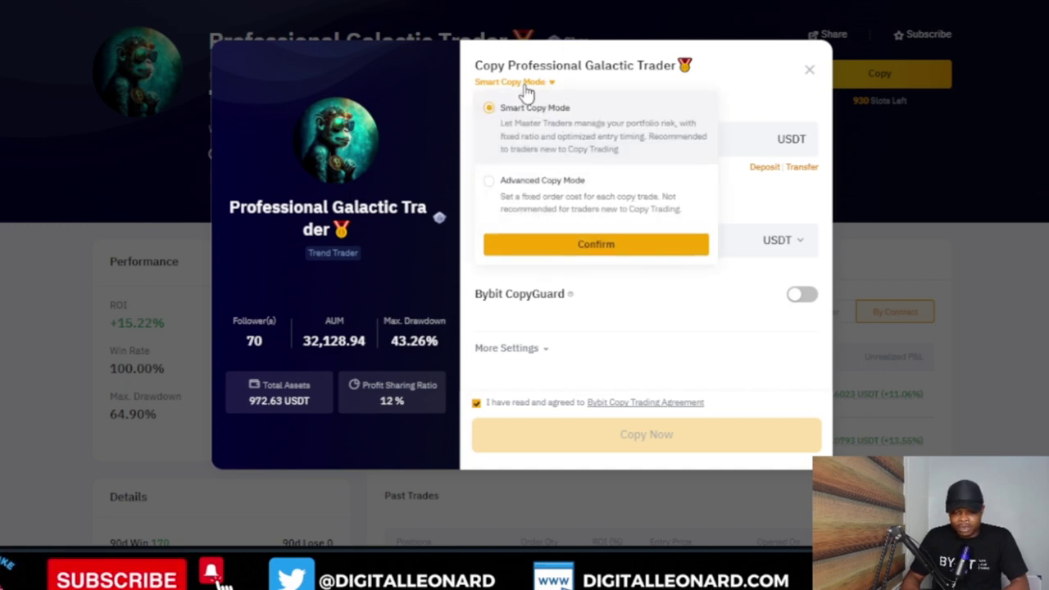
click(491, 187)
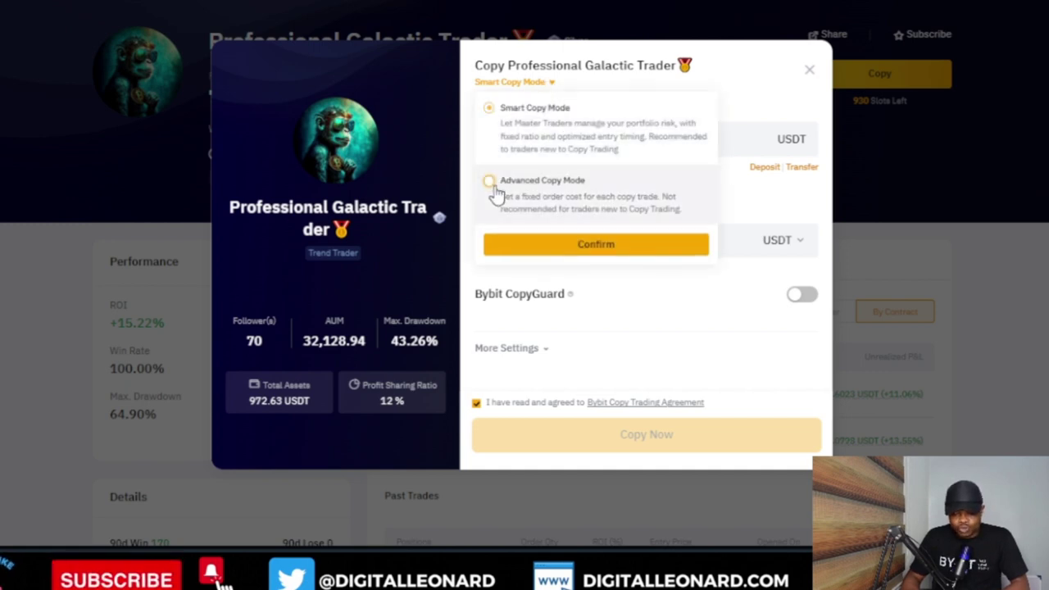
click(580, 246)
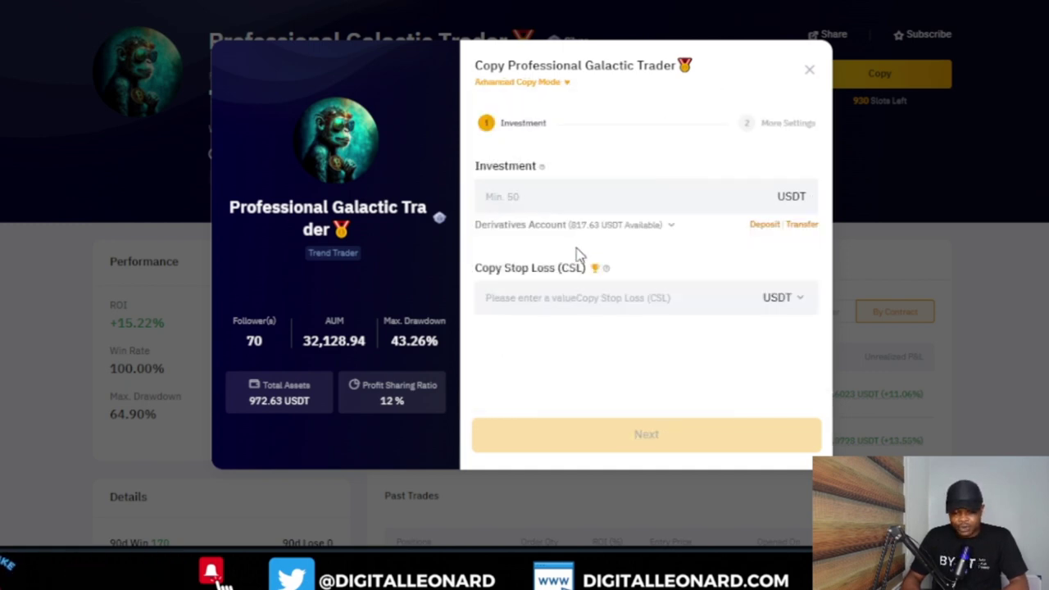
Enter a 50 USDT investment funded from the Derivatives Account.
click(617, 200)
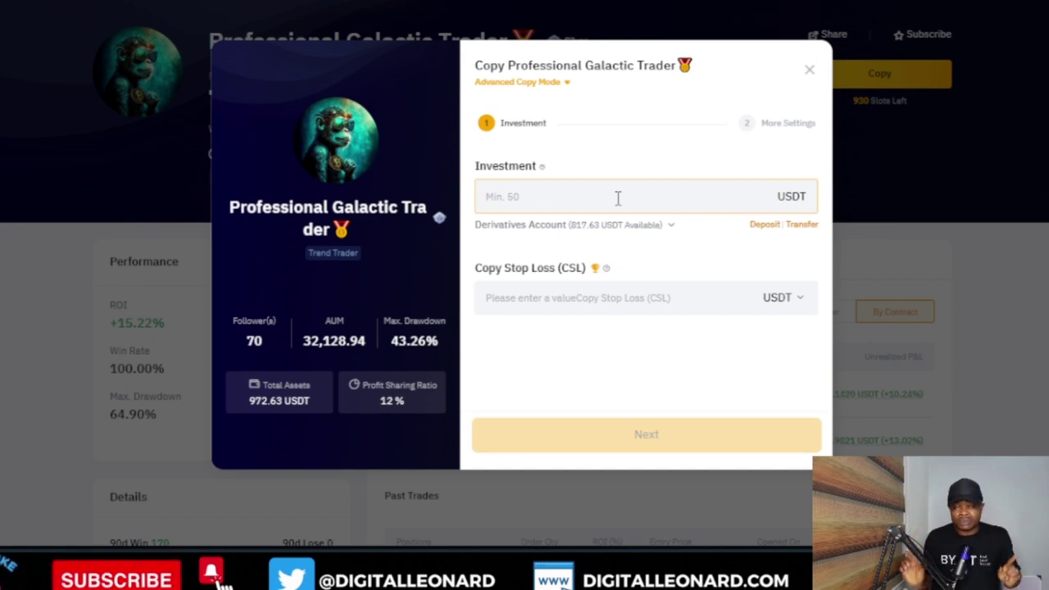
text(50)
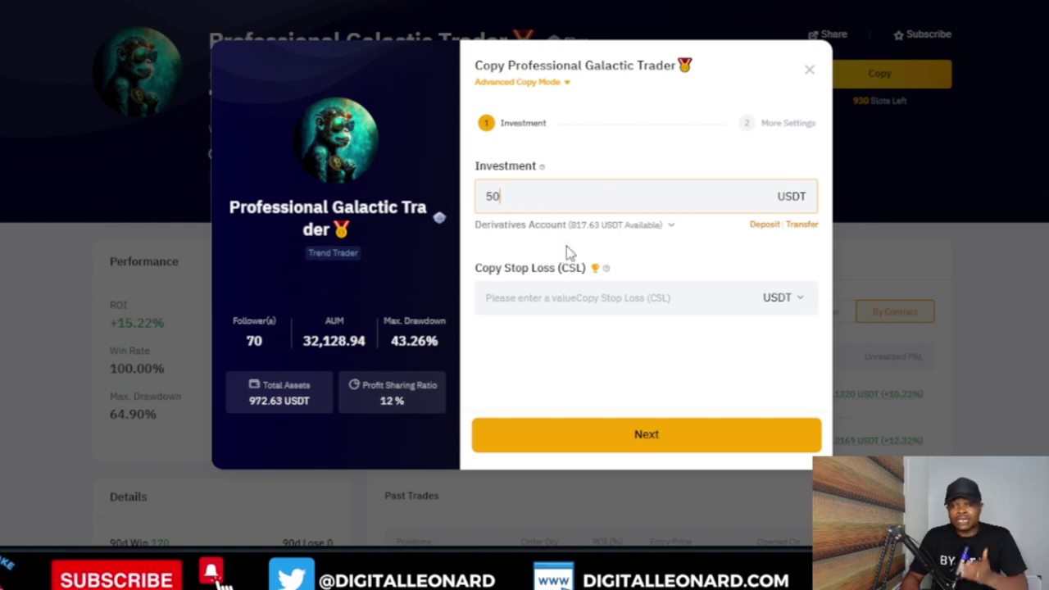
click(670, 228)
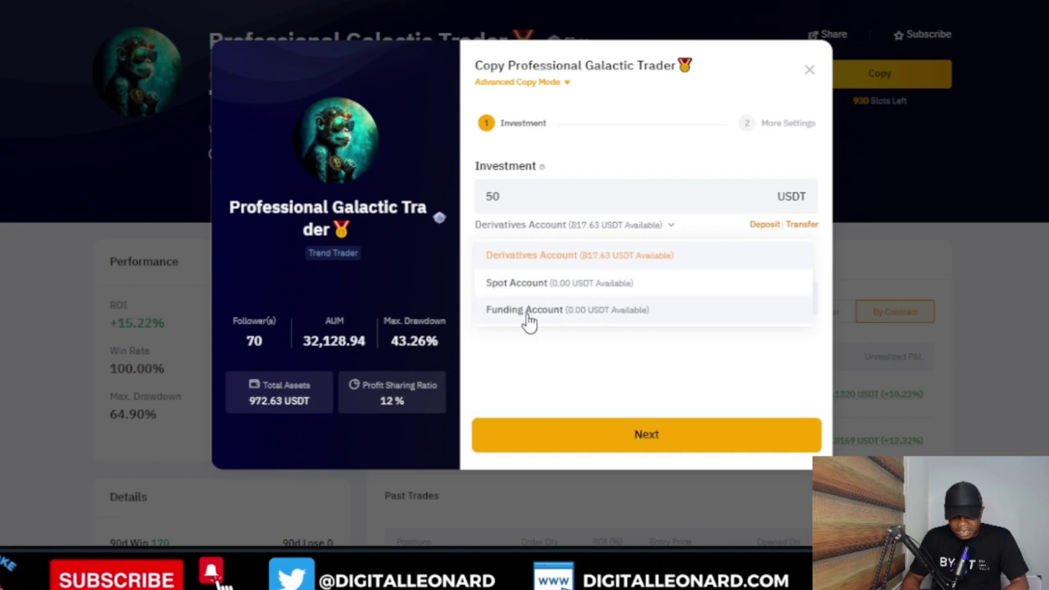
click(572, 254)
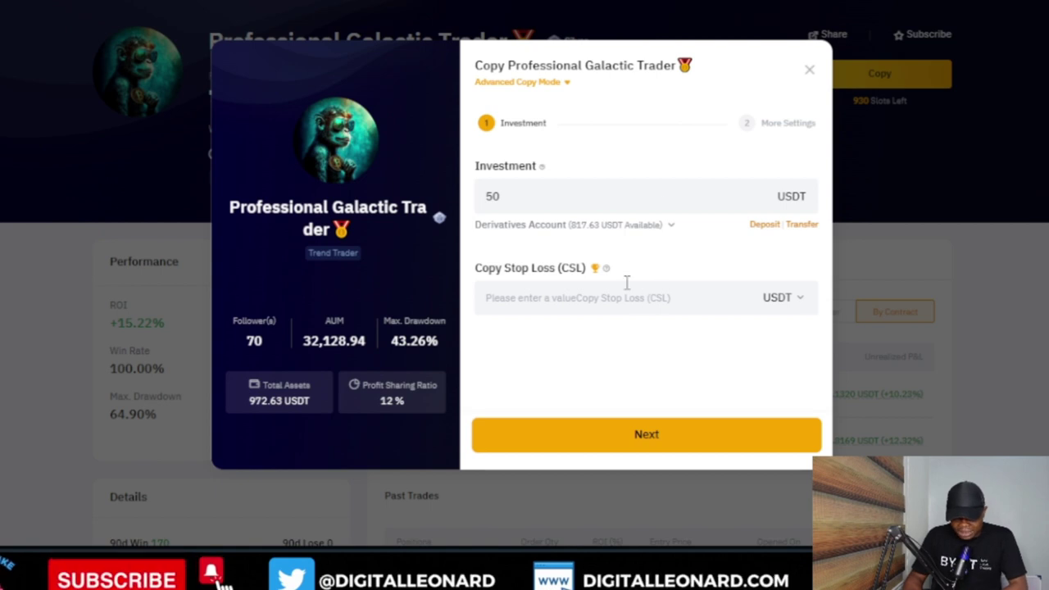
Move to More Settings and set a 10 USDT fixed margin per copy position.
click(644, 433)
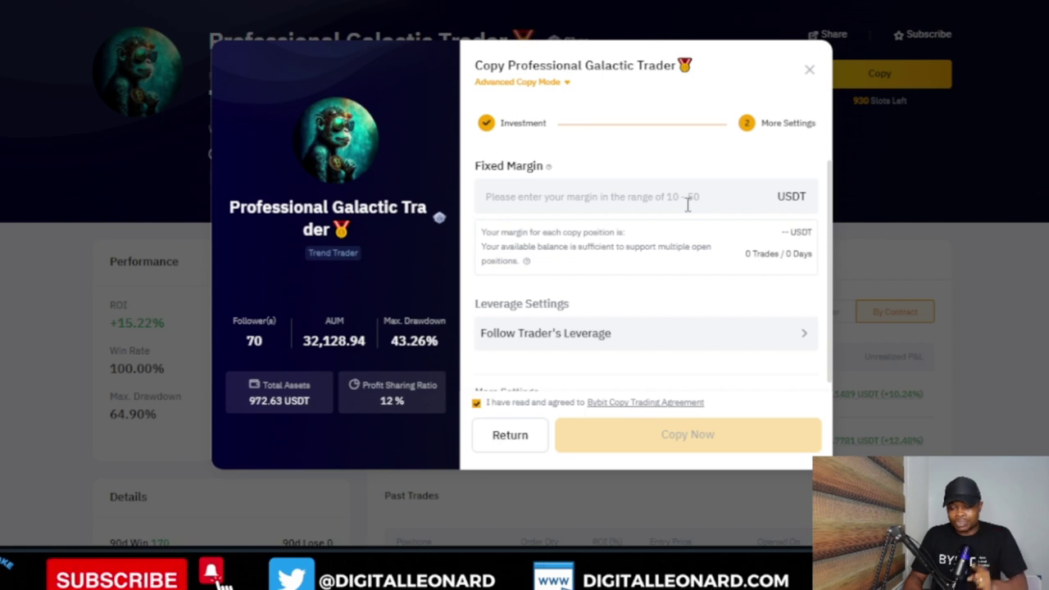
click(687, 206)
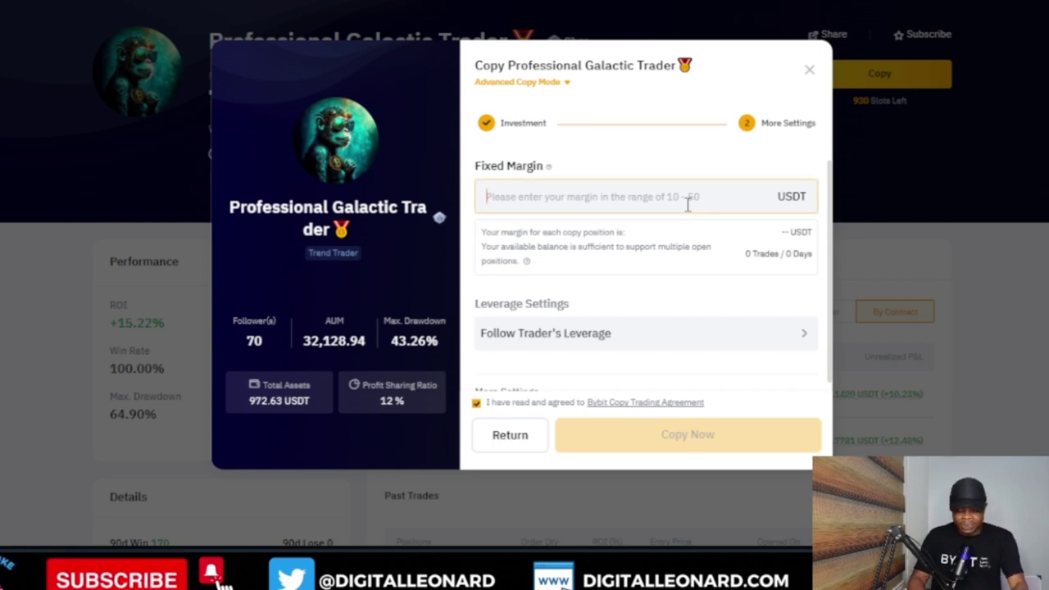
text(10)
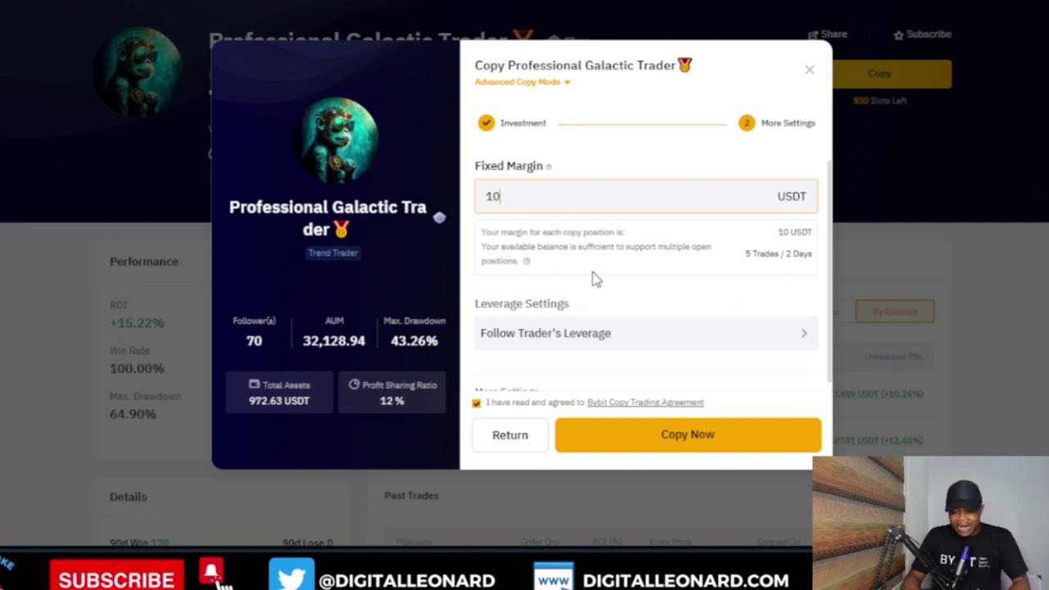
scroll(608, 298, down, 1)
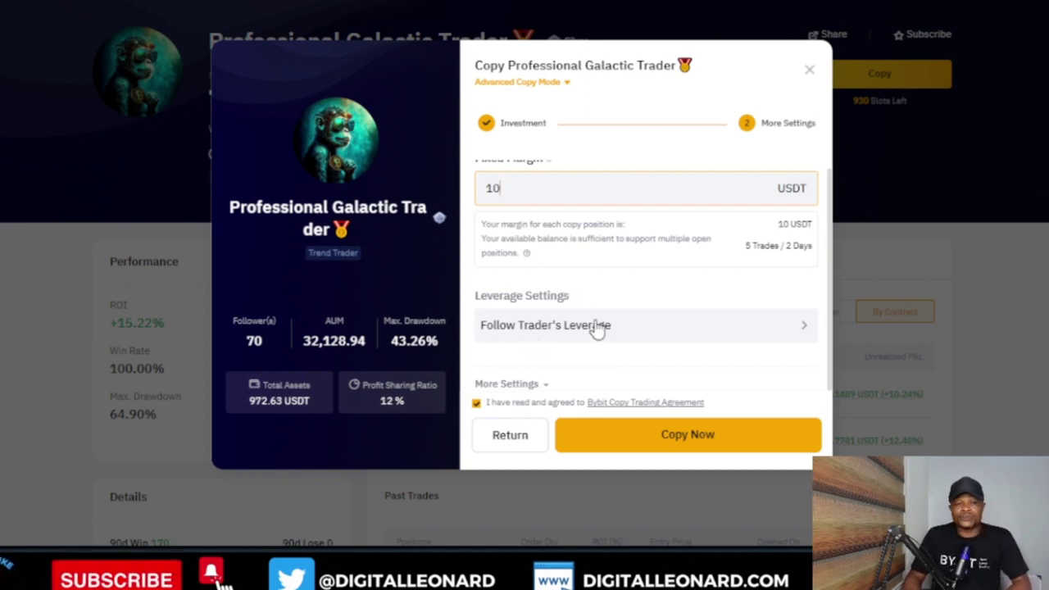
Change copy leverage from 12.5 to a Fixed Leverage of 5X and confirm.
click(657, 330)
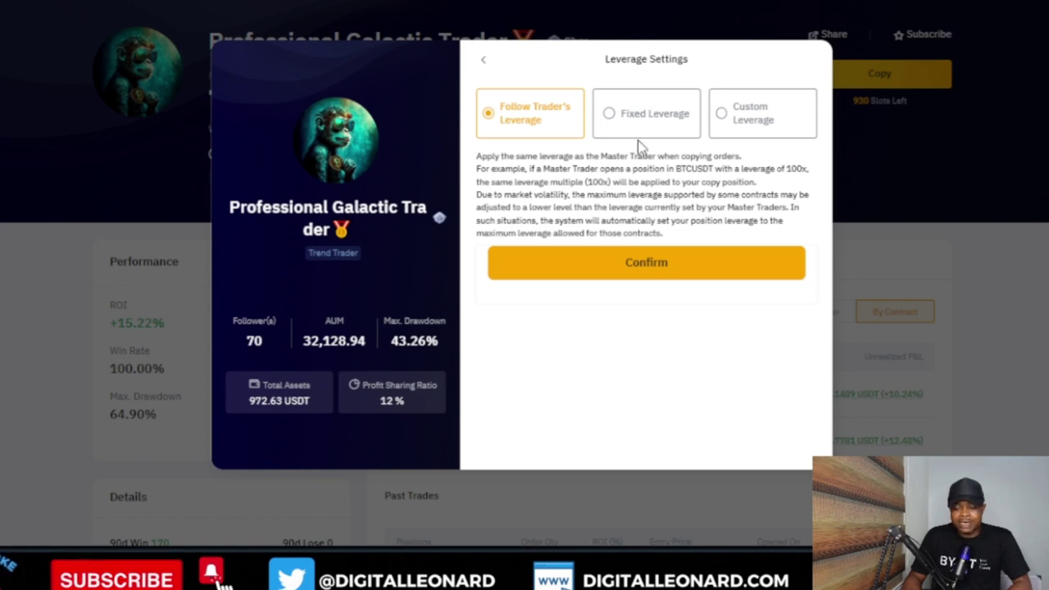
click(646, 116)
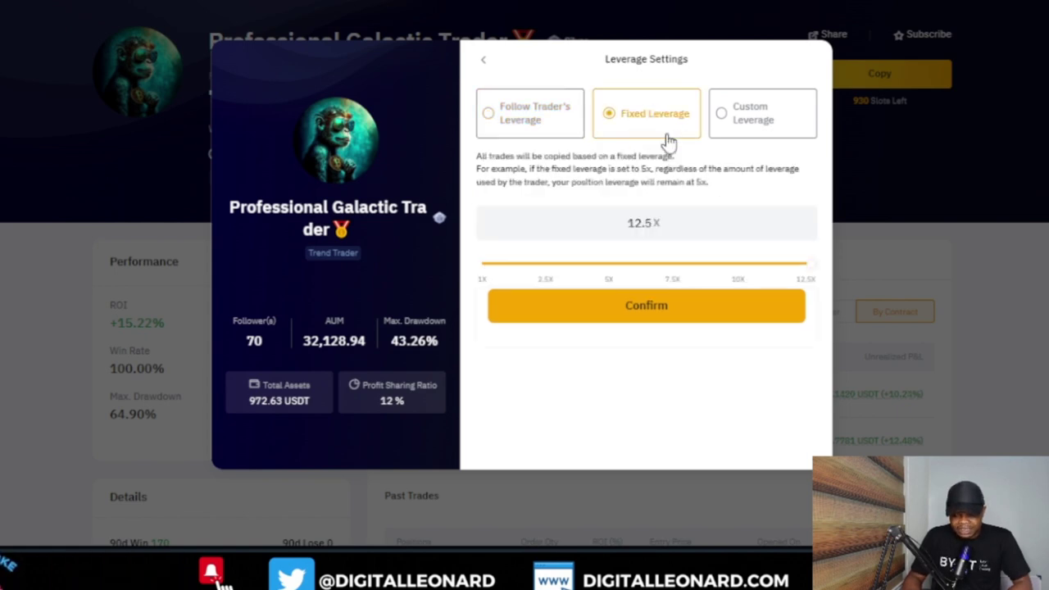
double_click(643, 217)
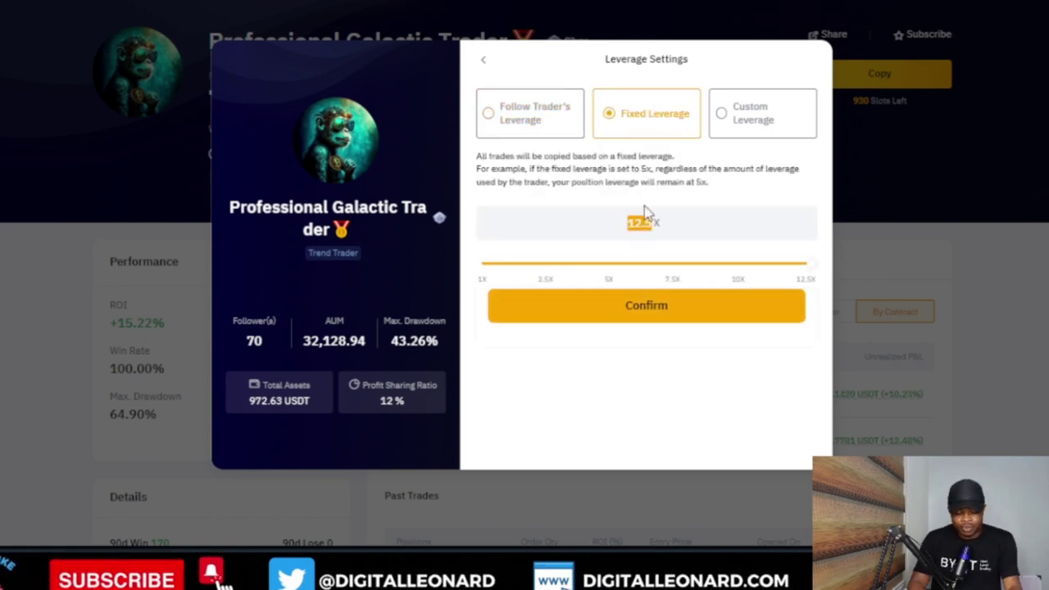
text(5)
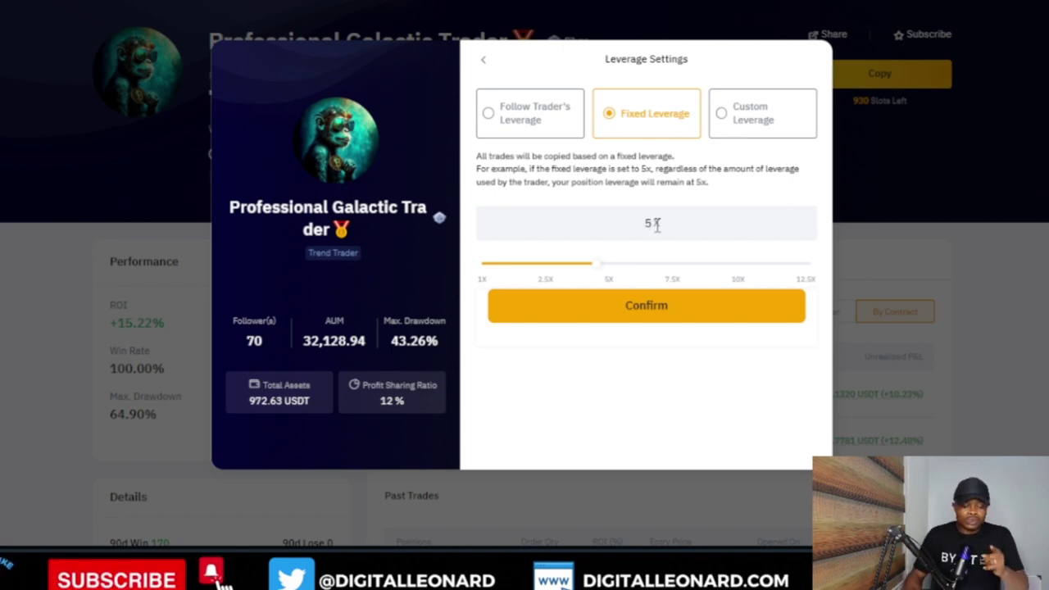
click(656, 225)
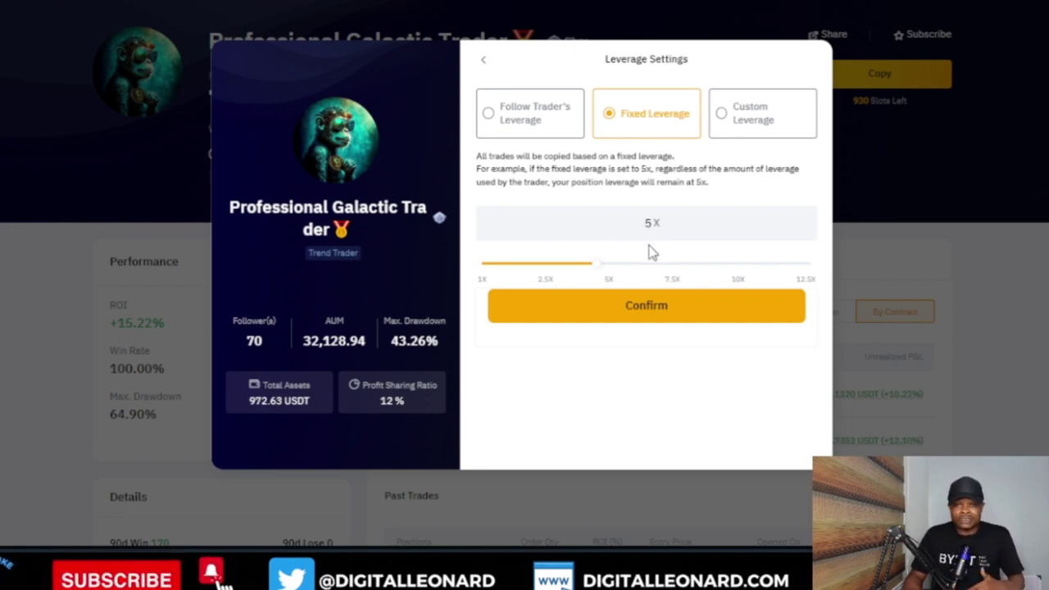
click(653, 316)
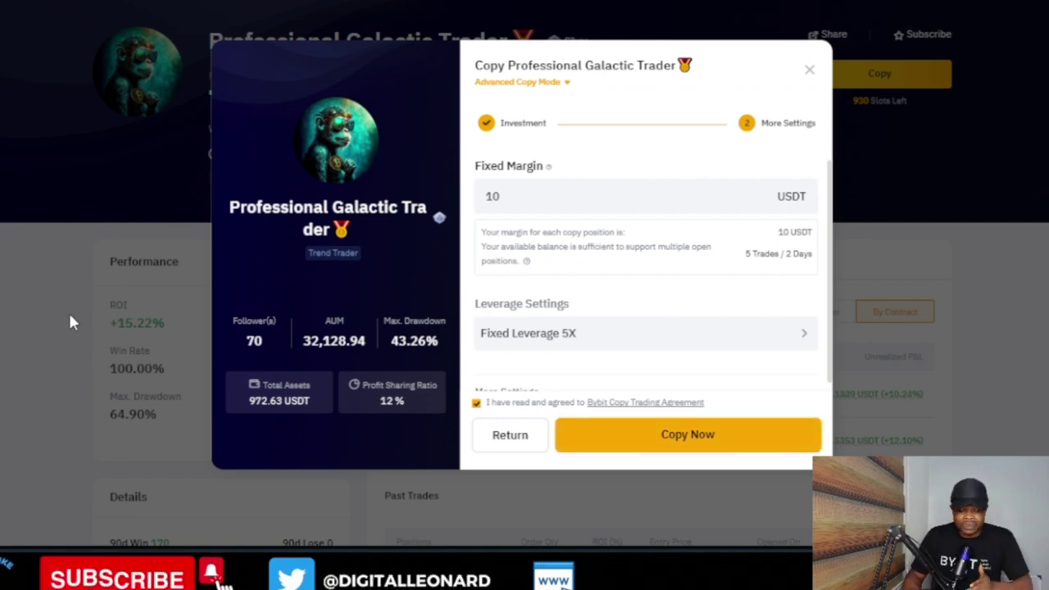
Close the copy dialog, then return from the trader's profile to the All Master Traders table.
click(809, 70)
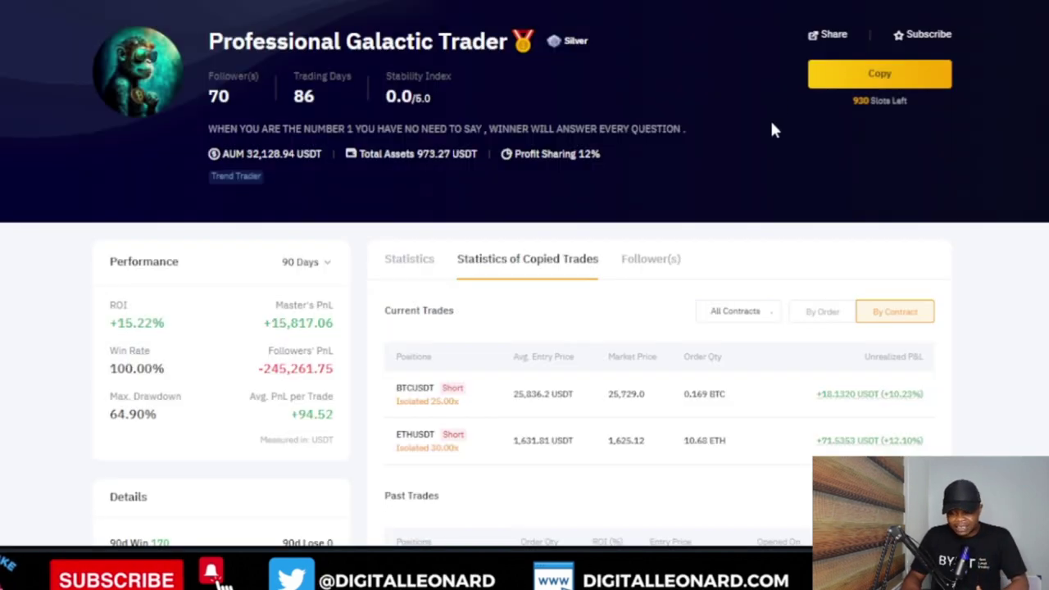
scroll(695, 301, down, 2)
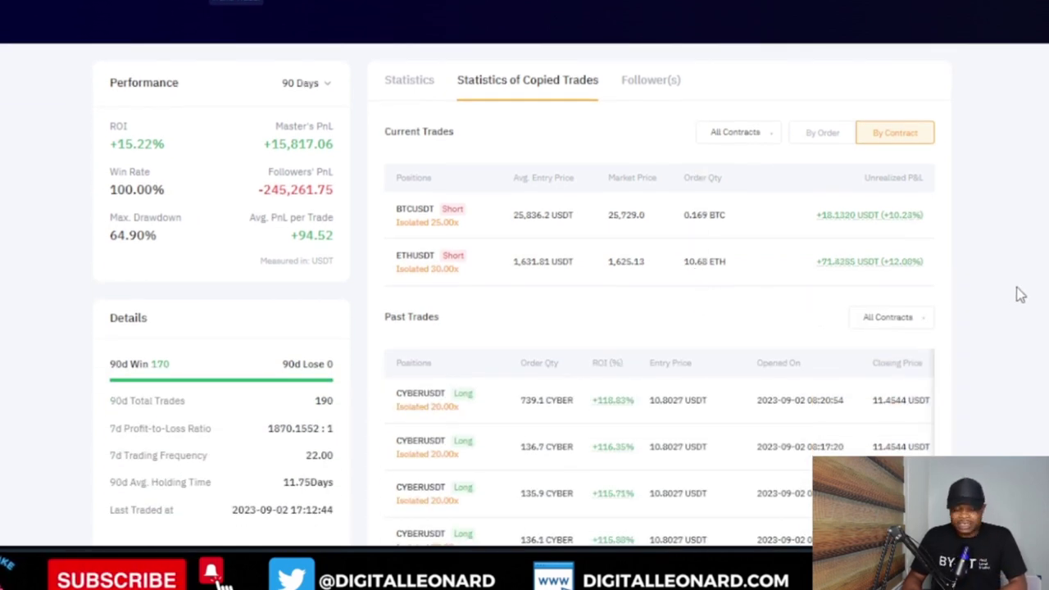
key(alt+Left)
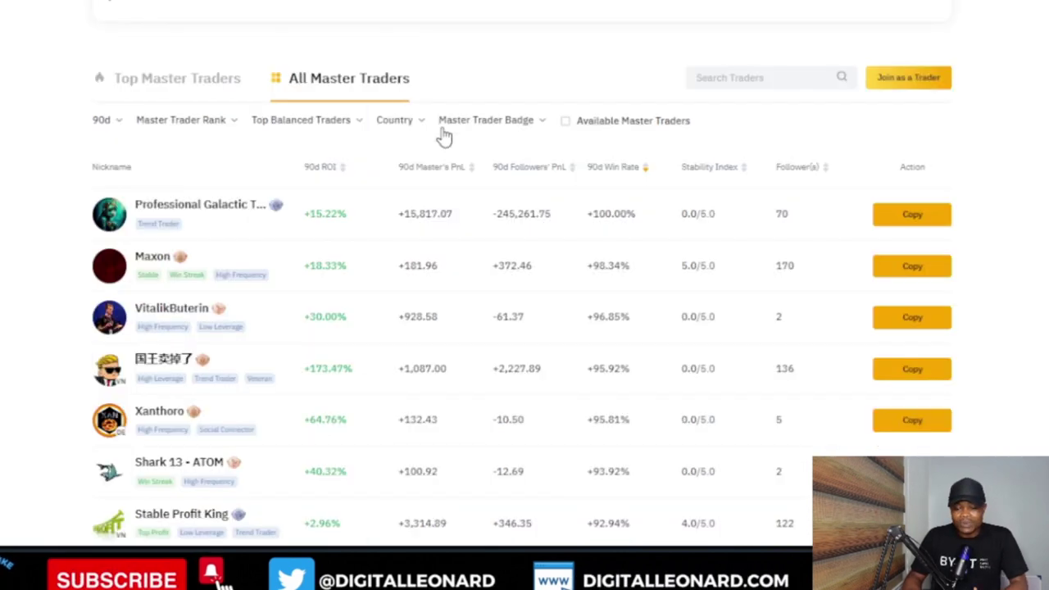
scroll(234, 344, up, 2)
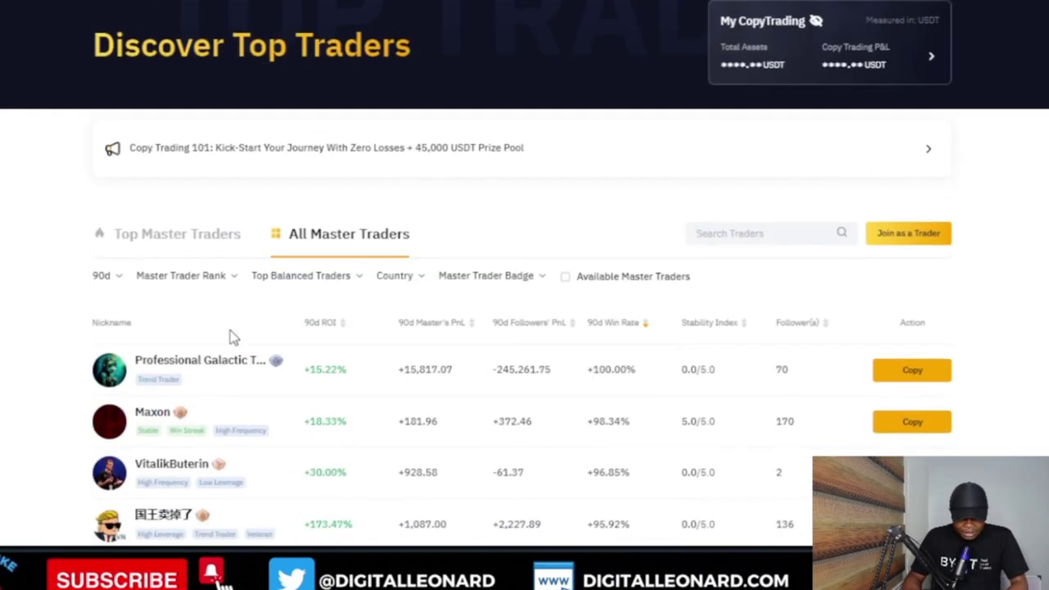
scroll(368, 279, down, 3)
scroll(416, 334, up, 2)
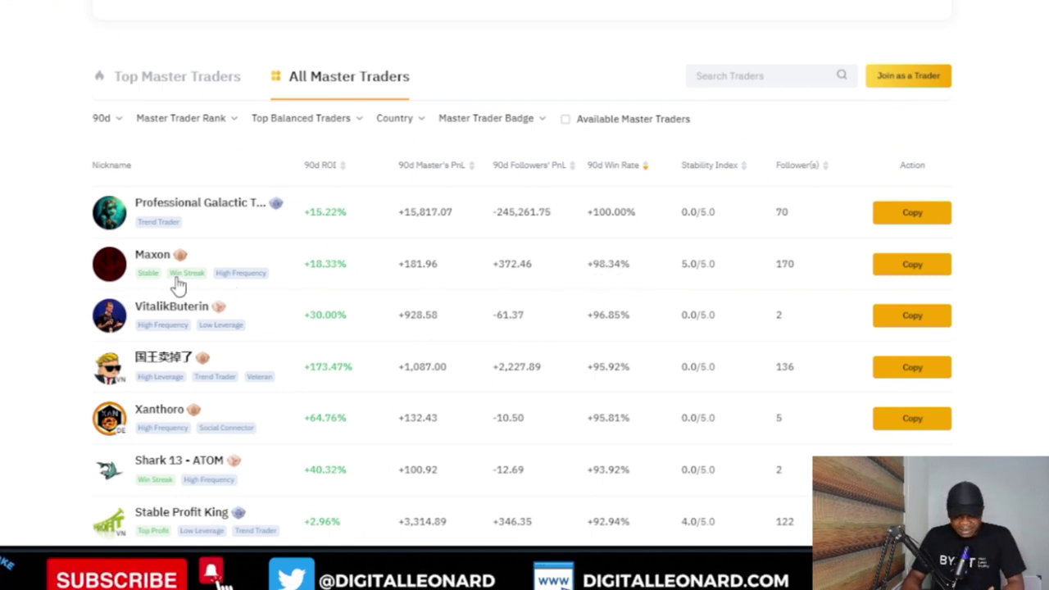
click(153, 257)
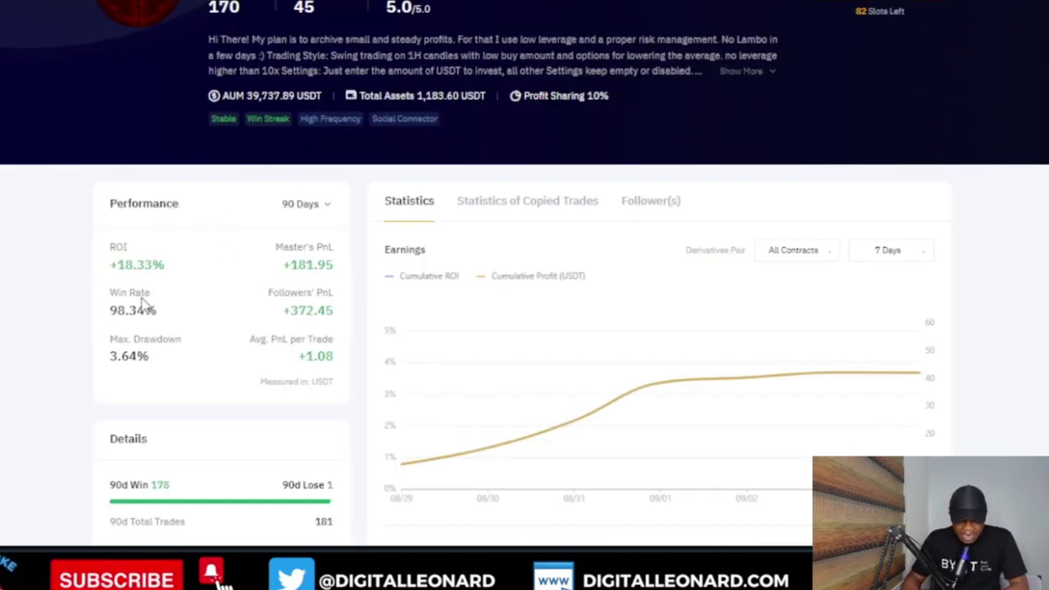
scroll(164, 241, down, 6)
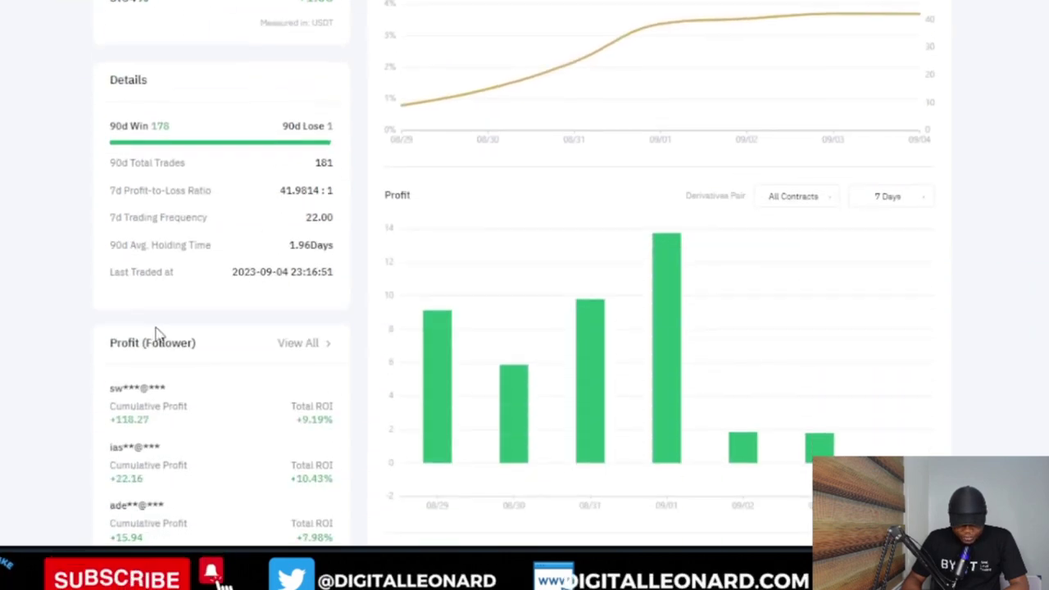
scroll(158, 333, down, 3)
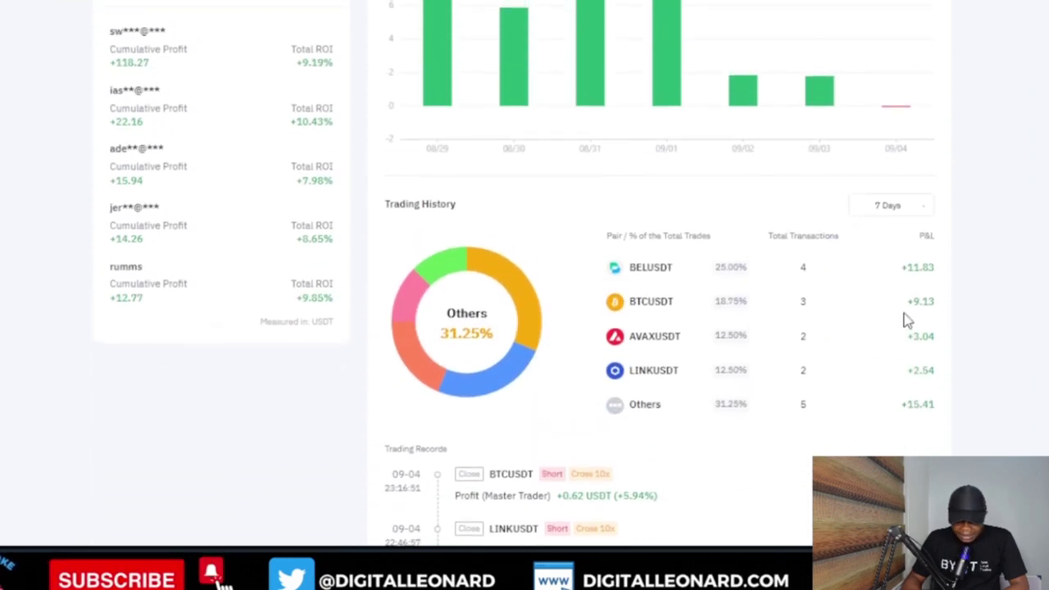
scroll(901, 315, up, 5)
scroll(901, 315, up, 4)
click(555, 219)
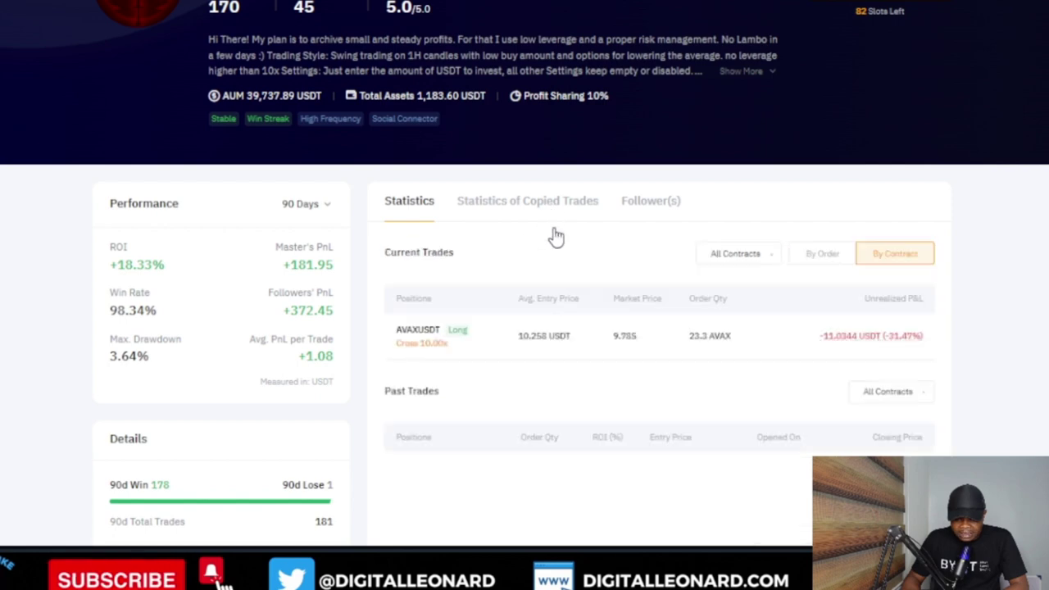
scroll(527, 318, down, 2)
scroll(529, 322, down, 3)
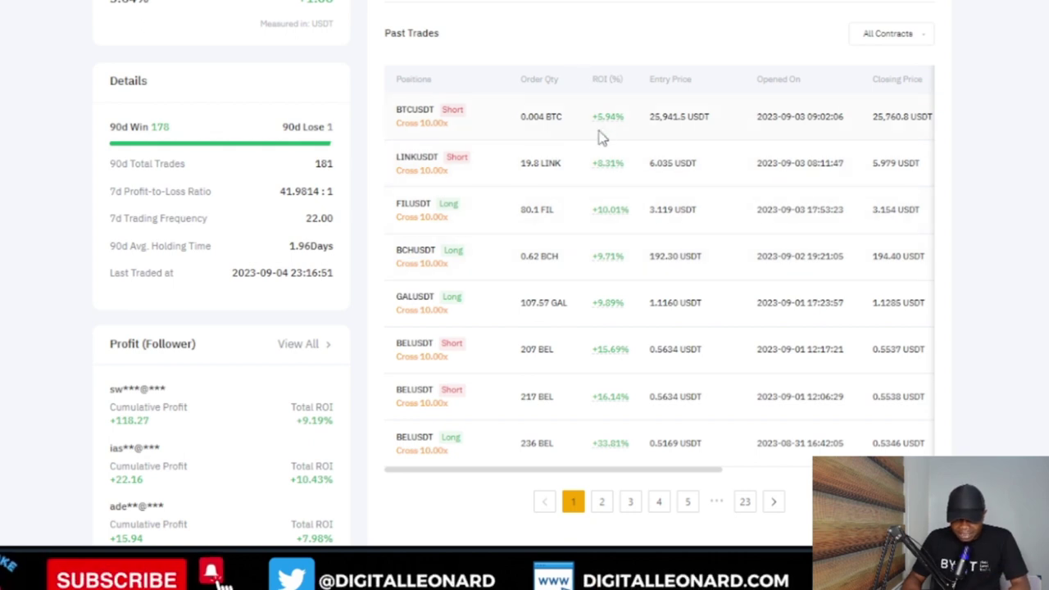
scroll(665, 272, down, 2)
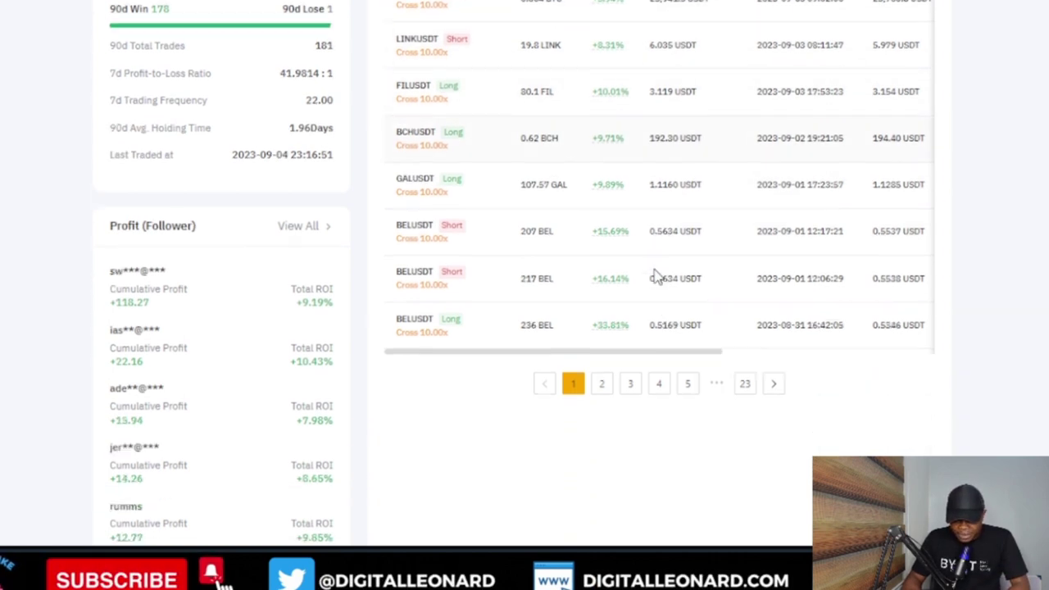
scroll(501, 283, up, 5)
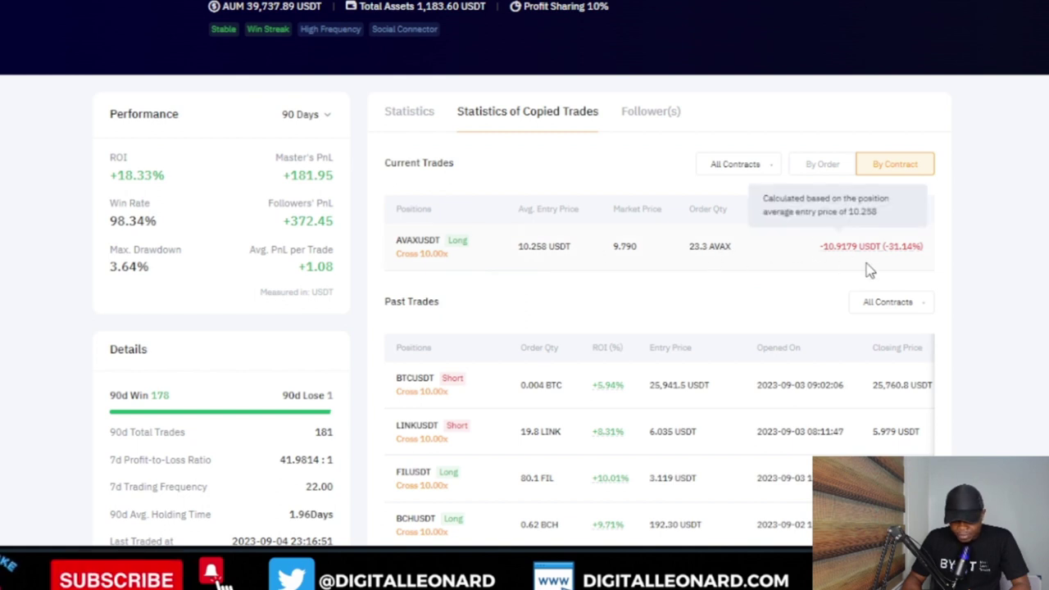
mouse_move(901, 256)
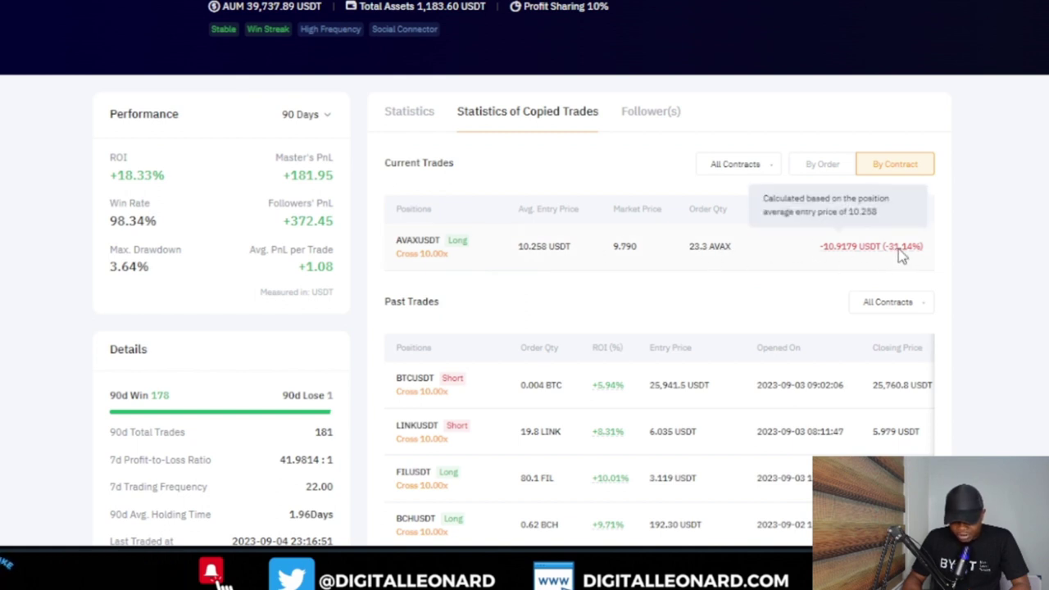
click(655, 114)
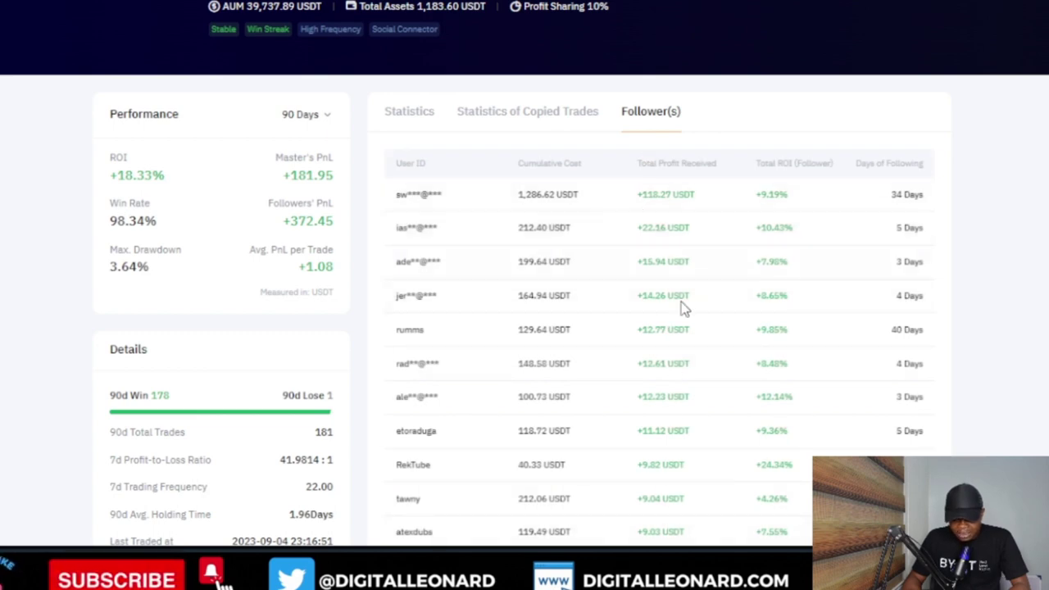
scroll(679, 323, down, 1)
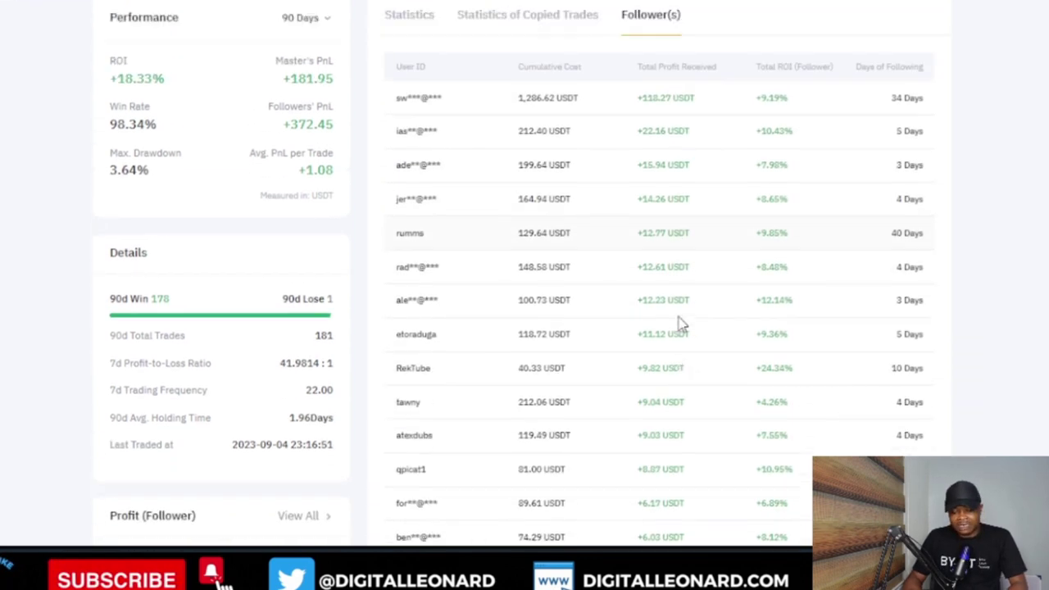
scroll(679, 324, up, 2)
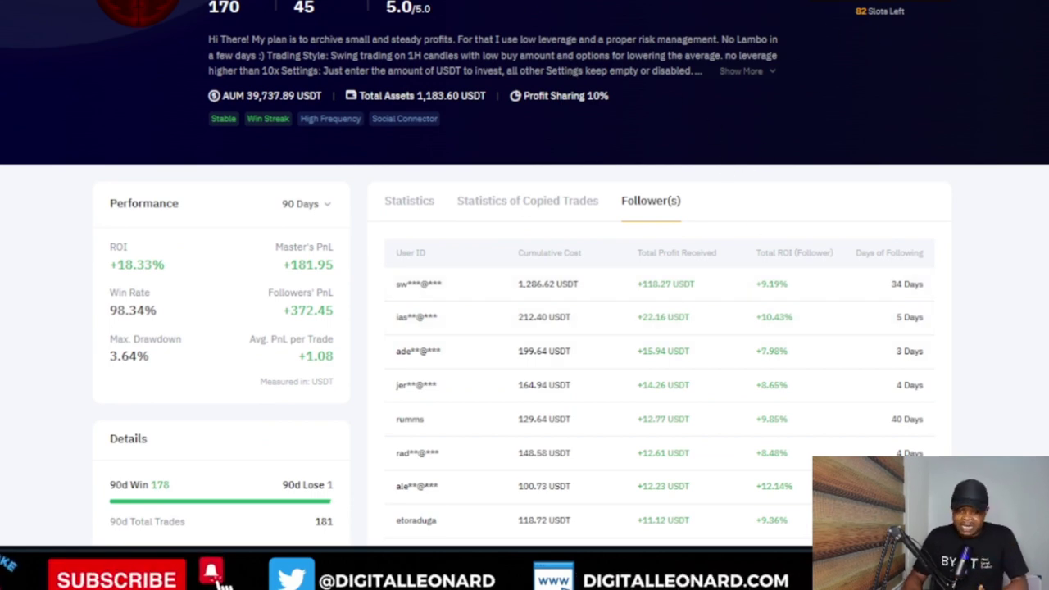
key(alt+Left)
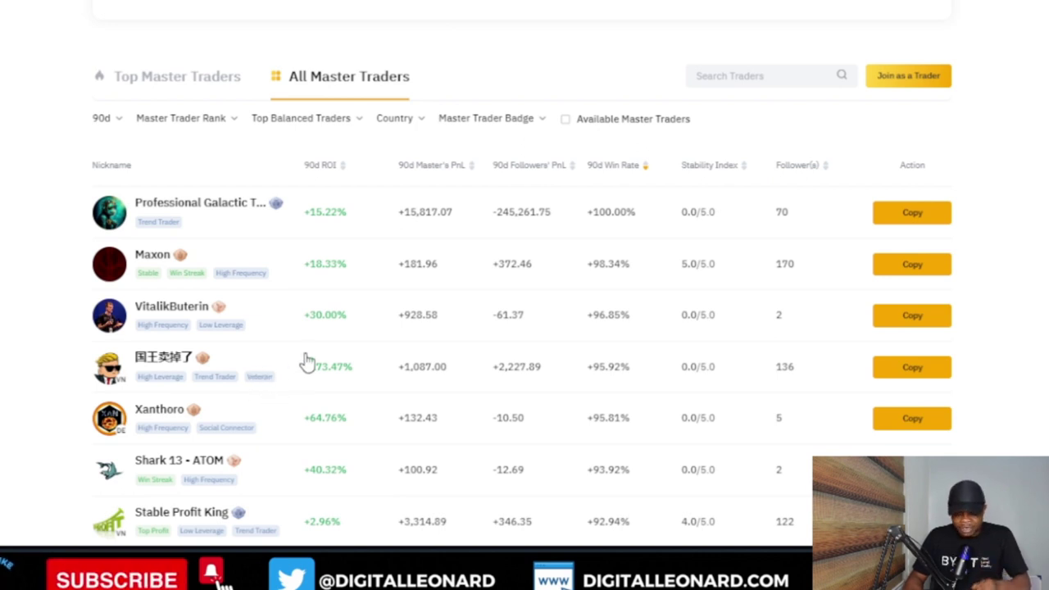
scroll(114, 401, down, 1)
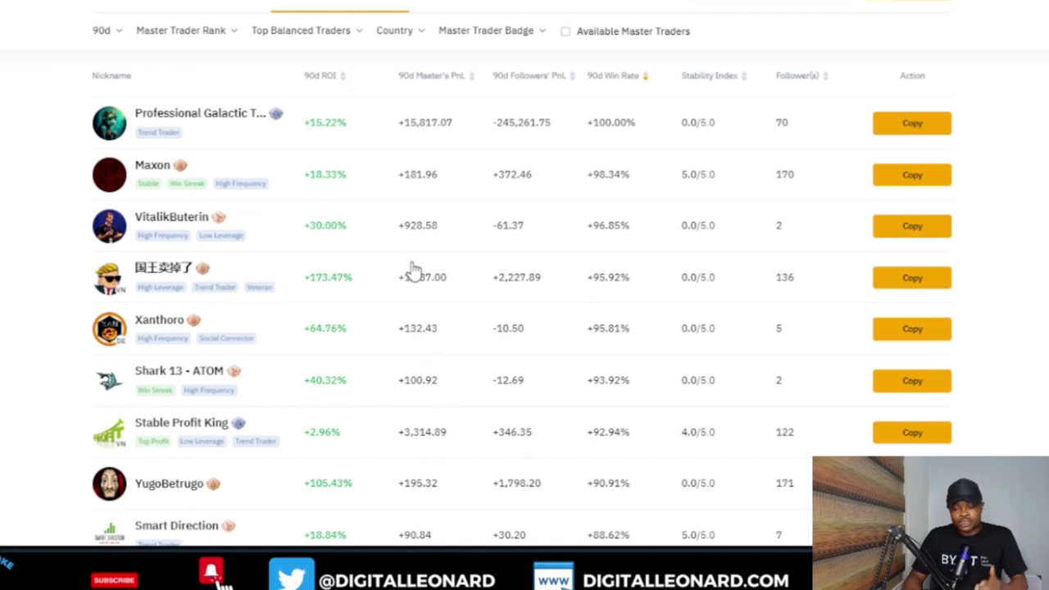
scroll(533, 286, up, 1)
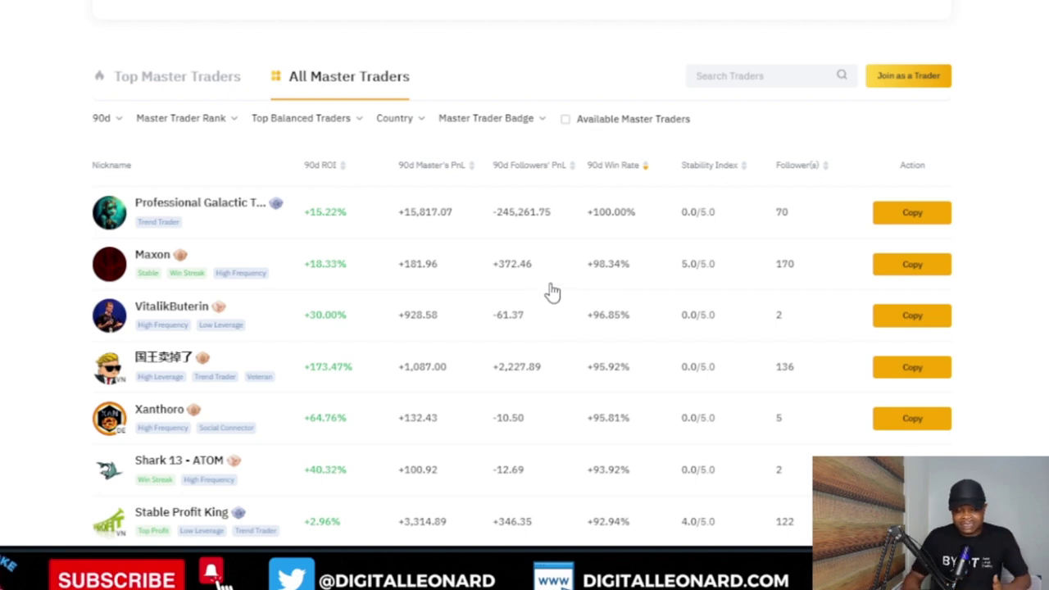
click(105, 119)
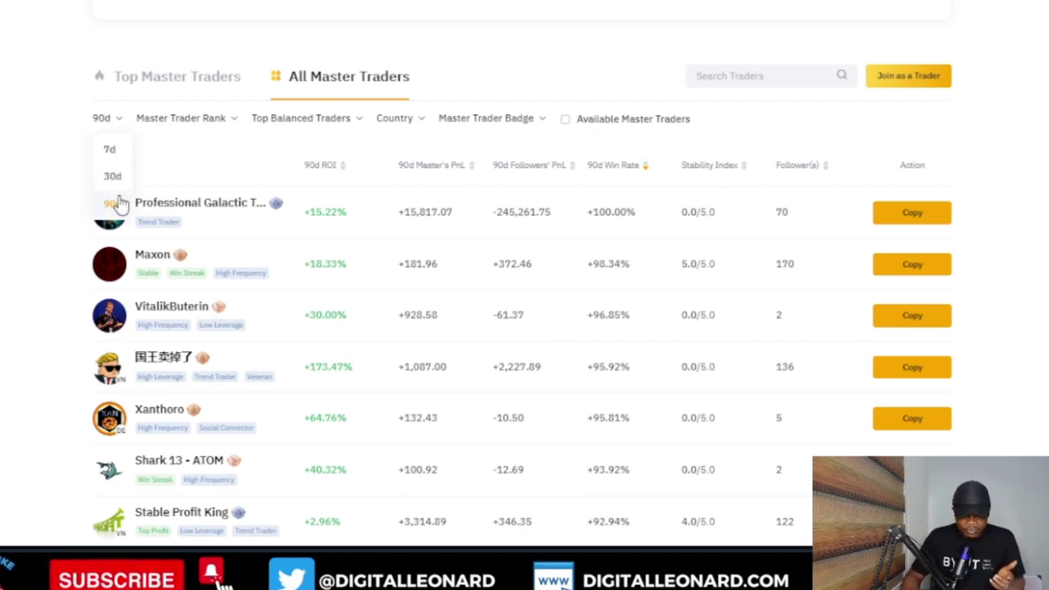